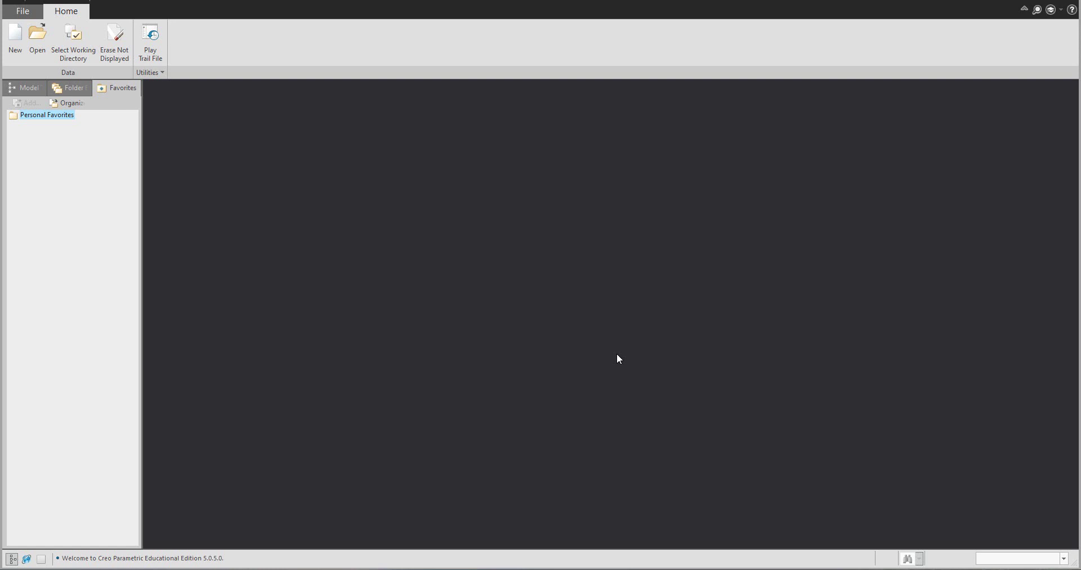
Step: Create a new solid part named trajpar and display its datum planes in a tilted view
{"action": "left_click", "coordinate": [15, 40]}
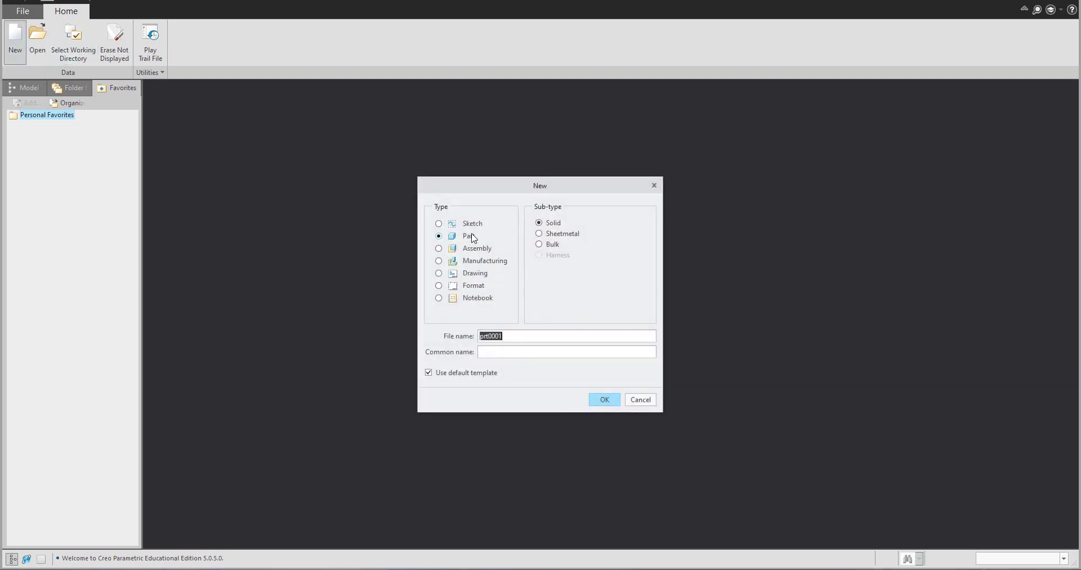
{"action": "type", "text": "trajpar"}
{"action": "key", "text": "Return"}
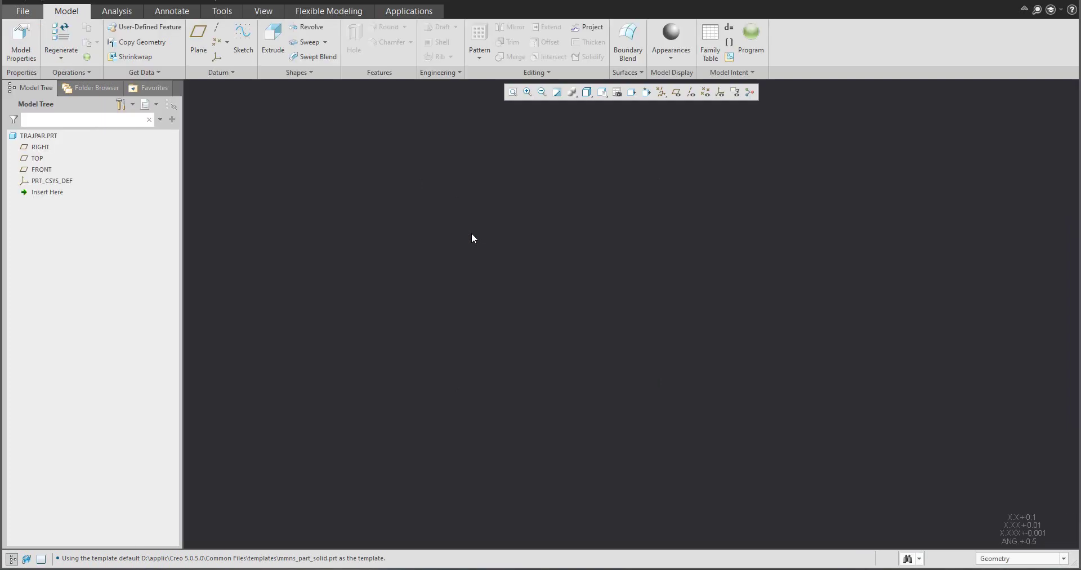
{"action": "left_click", "coordinate": [676, 92]}
{"action": "middle_click_drag", "start_coordinate": [436, 224], "coordinate": [432, 215]}
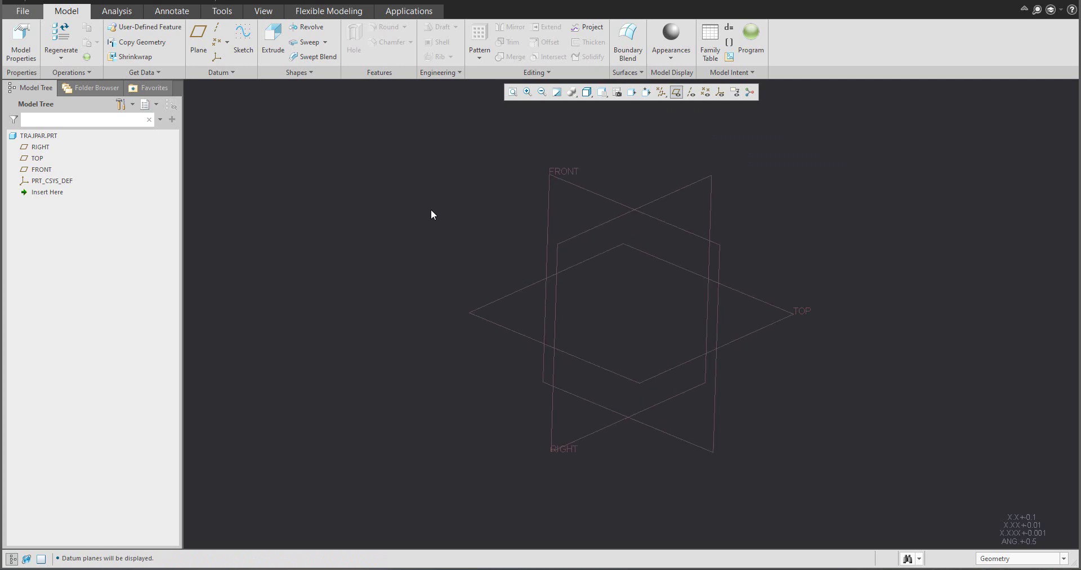
Step: Sketch a single vertical line rising from the origin on the TOP plane as Sketch 1
{"action": "left_click", "coordinate": [243, 39]}
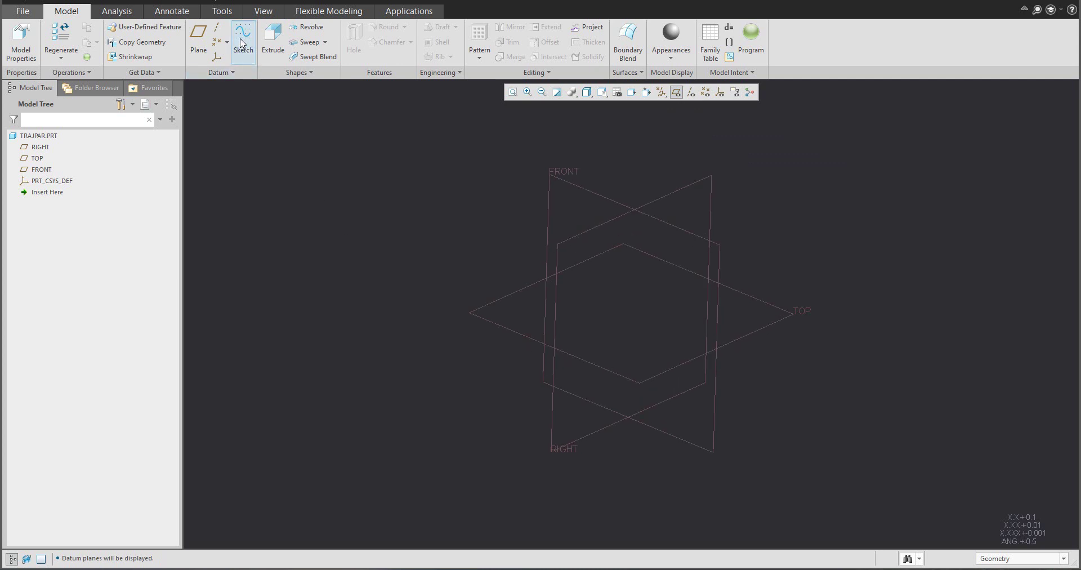
{"action": "left_click", "coordinate": [519, 294]}
{"action": "middle_click", "coordinate": [436, 258]}
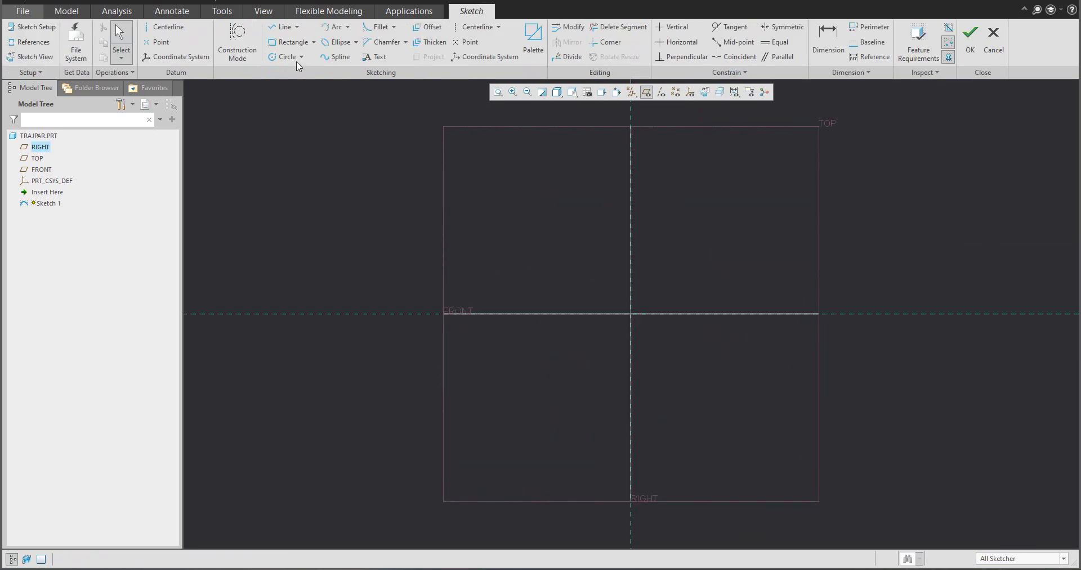
{"action": "left_click", "coordinate": [284, 27]}
{"action": "left_click", "coordinate": [630, 182]}
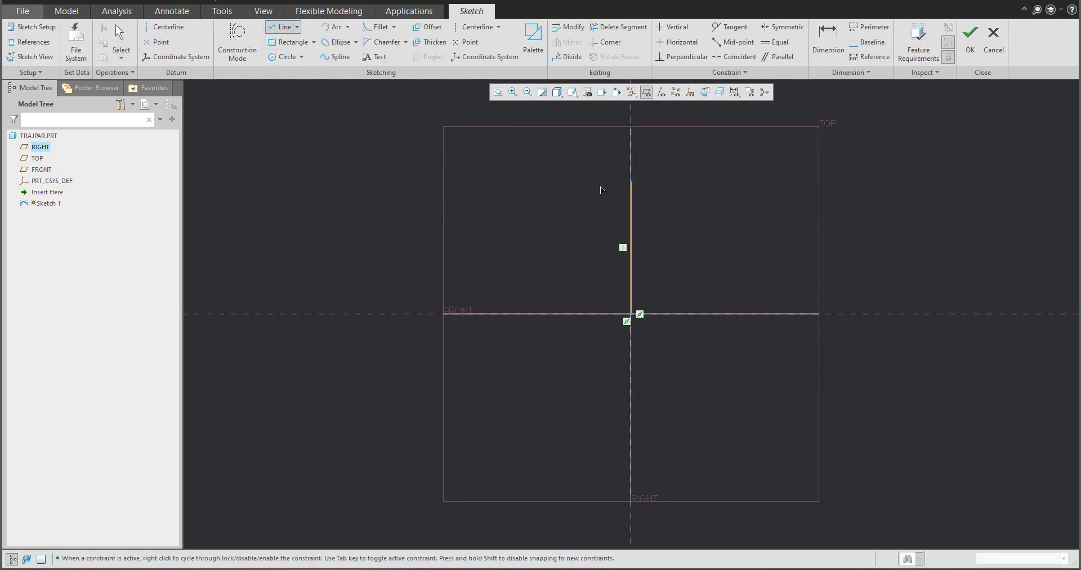
{"action": "middle_click", "coordinate": [555, 208]}
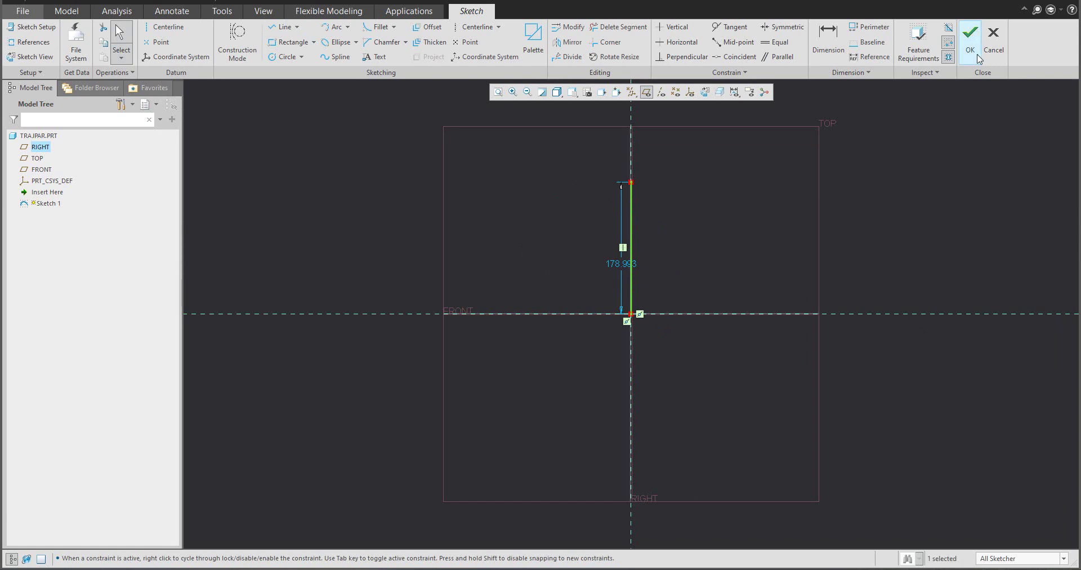
{"action": "left_click", "coordinate": [970, 40]}
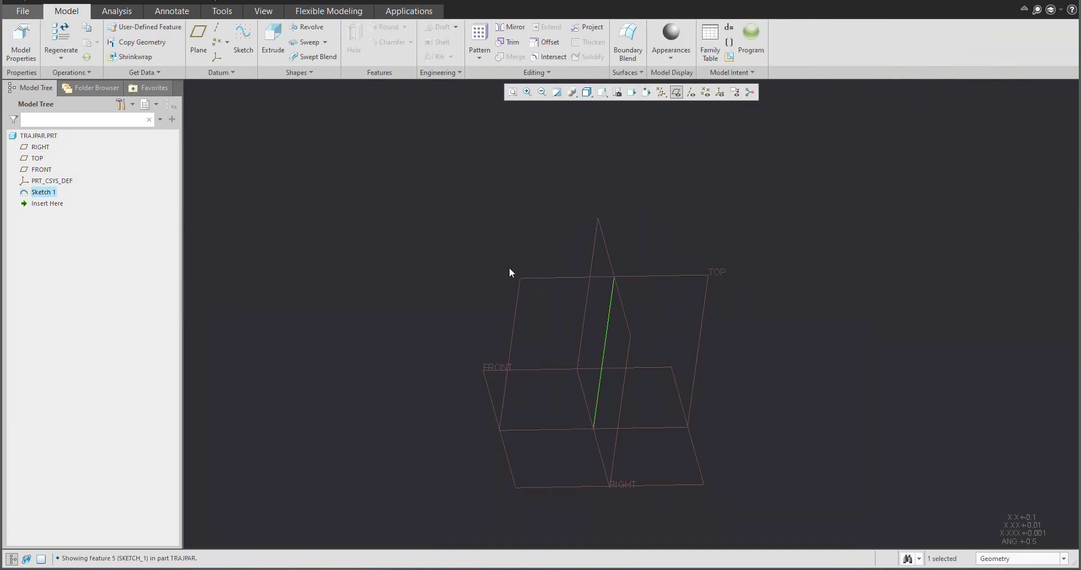
Step: Start a sweep along Sketch 1 and open its section sketch
{"action": "left_click", "coordinate": [309, 42]}
{"action": "scroll", "coordinate": [473, 301], "scroll_direction": "up", "scroll_amount": 2}
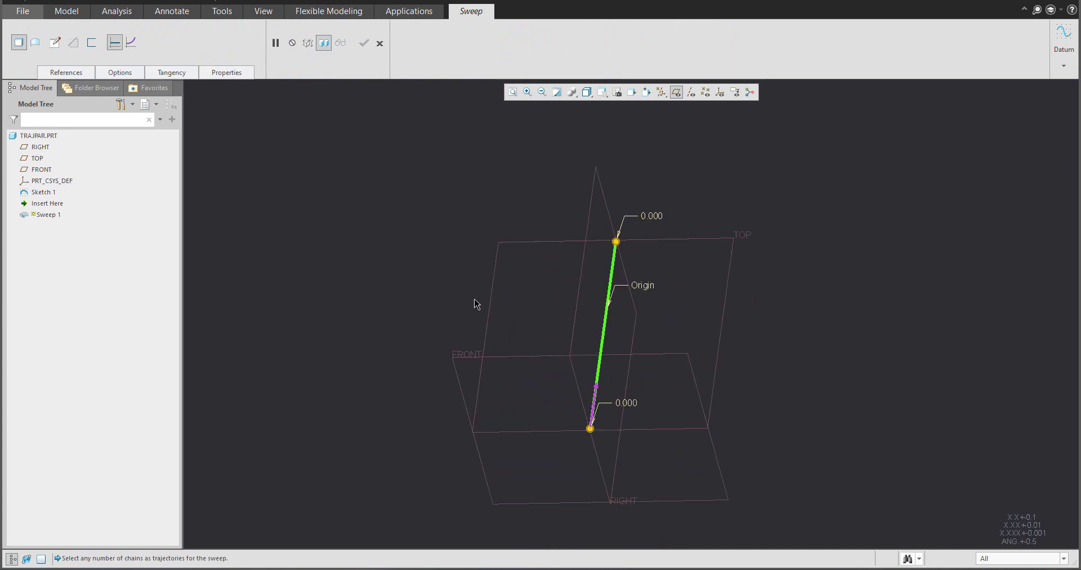
{"action": "left_click", "coordinate": [55, 45]}
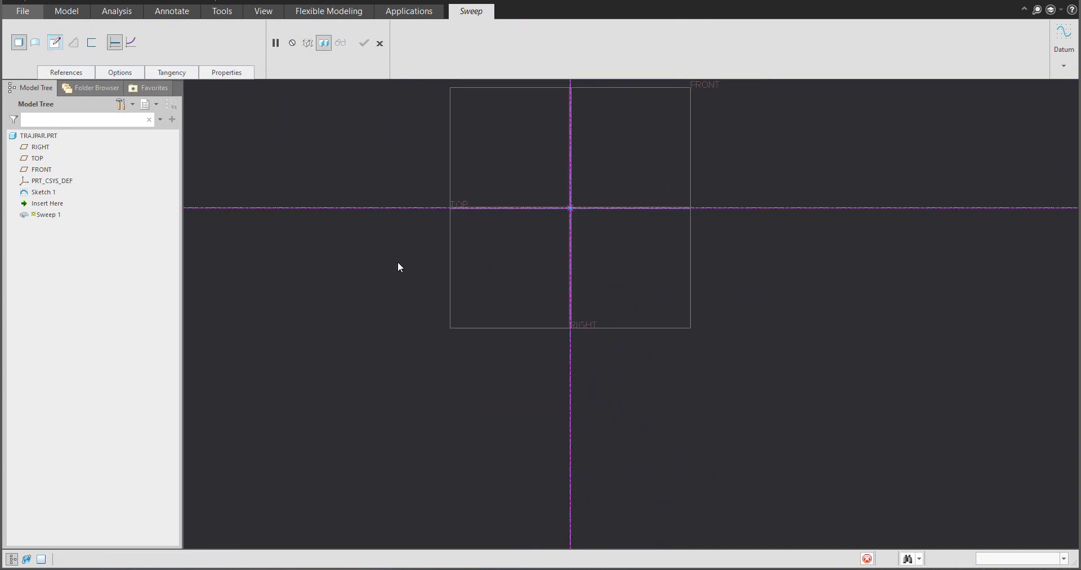
{"action": "scroll", "coordinate": [557, 157], "scroll_direction": "up", "scroll_amount": 4}
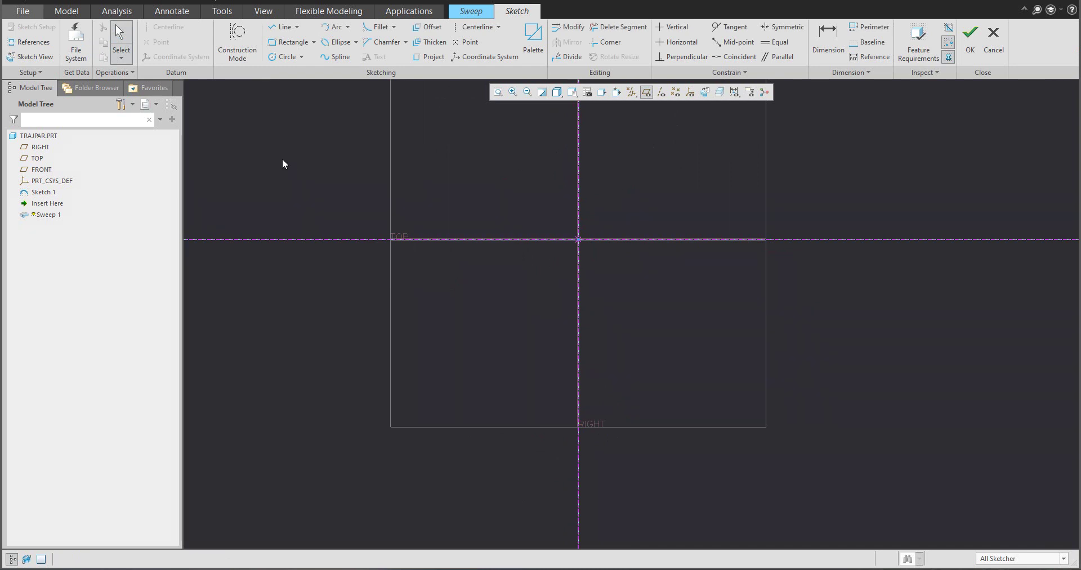
Step: Draw a 30 mm diameter circle at the origin as the section and preview the cylinder
{"action": "left_click", "coordinate": [287, 56]}
{"action": "left_click", "coordinate": [578, 240]}
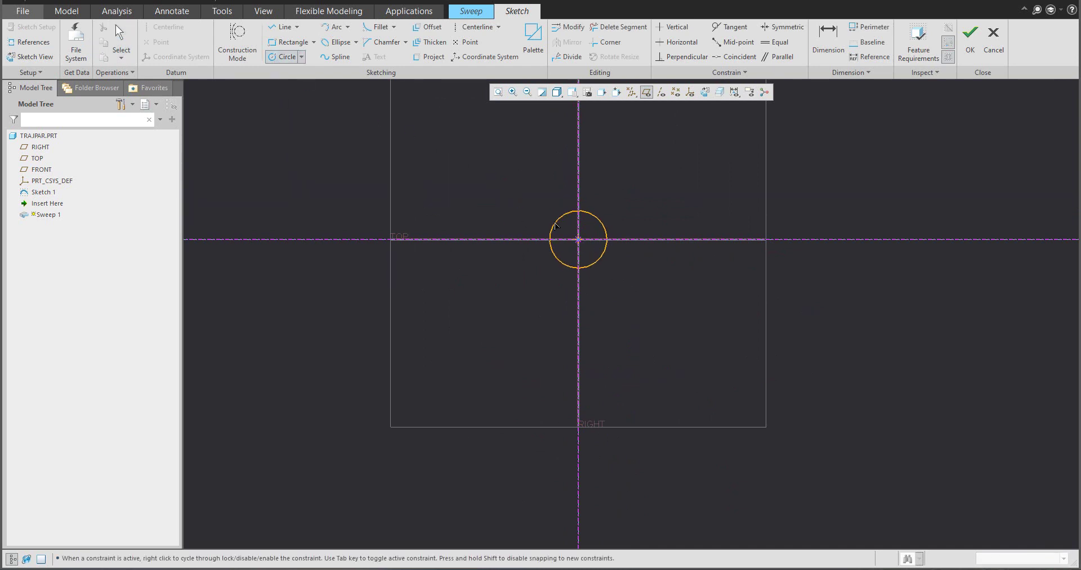
{"action": "left_click", "coordinate": [554, 224]}
{"action": "middle_click", "coordinate": [492, 200]}
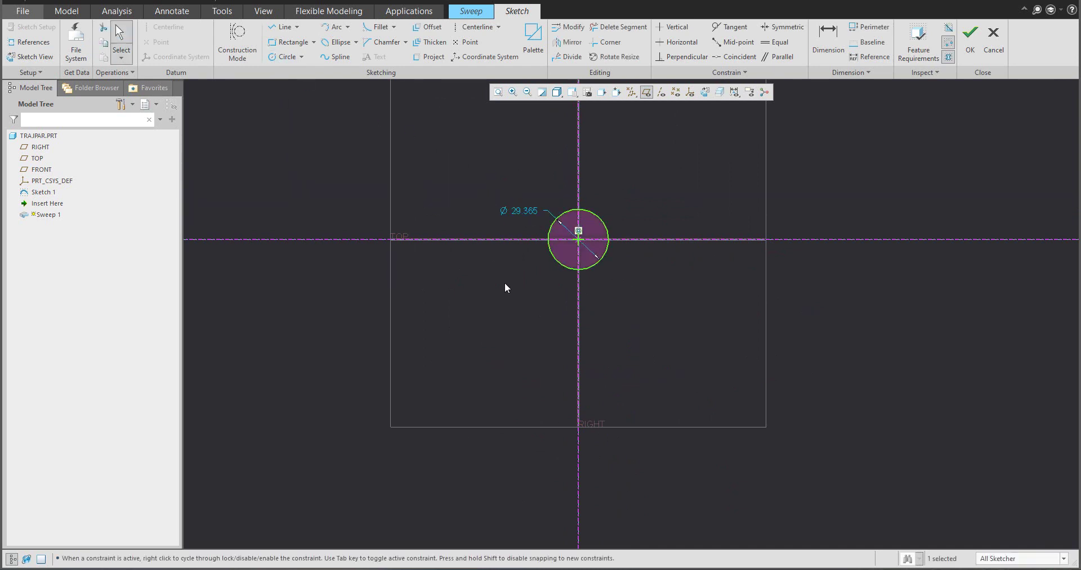
{"action": "double_click", "coordinate": [520, 212]}
{"action": "type", "text": "30"}
{"action": "key", "text": "Return"}
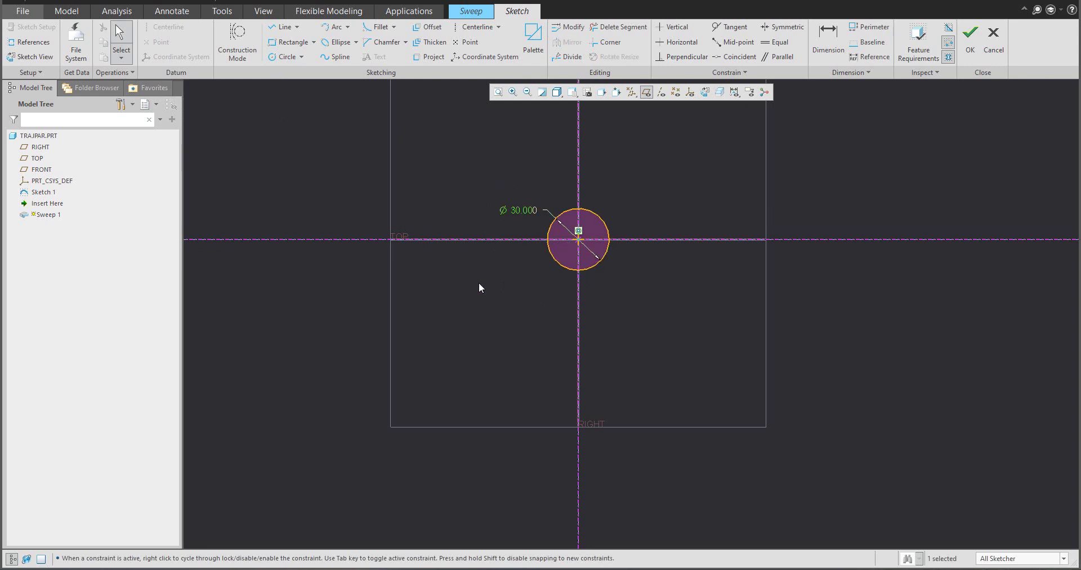
{"action": "mouse_move", "coordinate": [562, 272]}
{"action": "middle_mouse_down"}
{"action": "mouse_move", "coordinate": [523, 283]}
{"action": "mouse_move", "coordinate": [570, 302]}
{"action": "mouse_move", "coordinate": [641, 255]}
{"action": "middle_mouse_up"}
{"action": "left_click", "coordinate": [970, 36]}
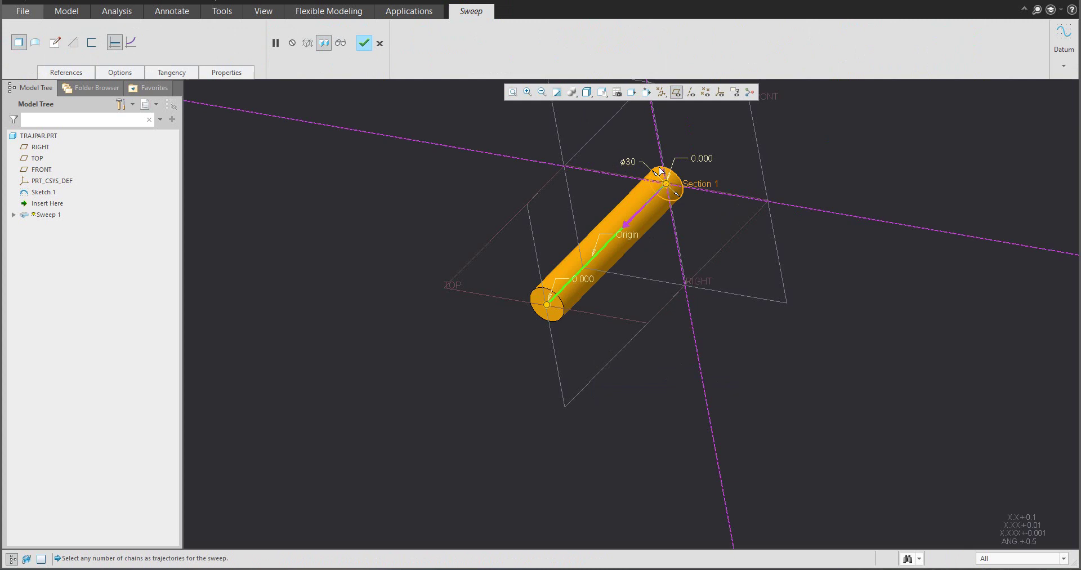
{"action": "scroll", "coordinate": [626, 145], "scroll_direction": "up", "scroll_amount": 2}
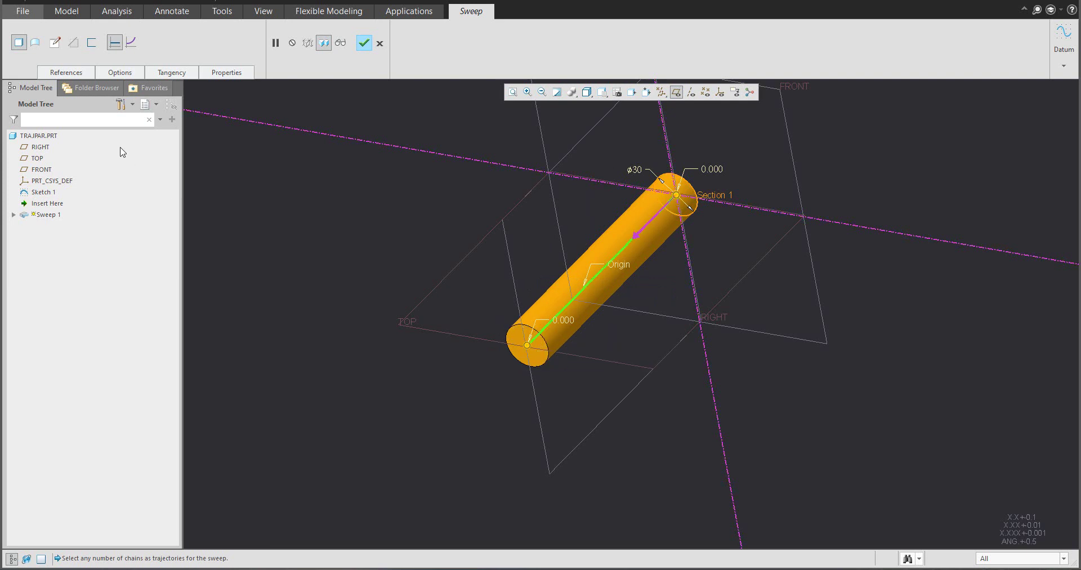
Step: Reopen the sweep section and begin a relation on diameter sd3 in the Relations editor
{"action": "left_click", "coordinate": [54, 43]}
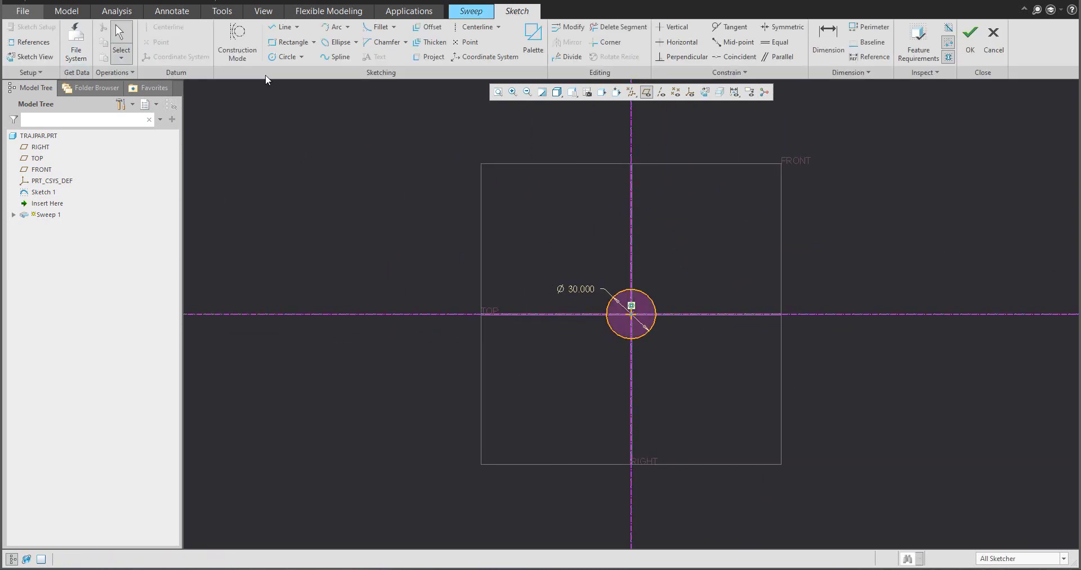
{"action": "left_click", "coordinate": [222, 12]}
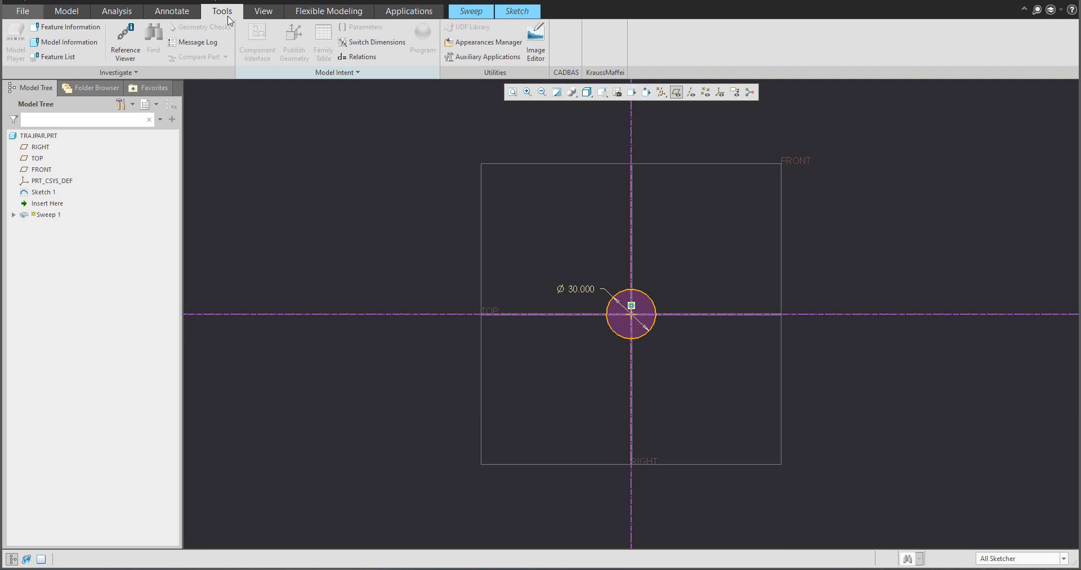
{"action": "left_click", "coordinate": [358, 56]}
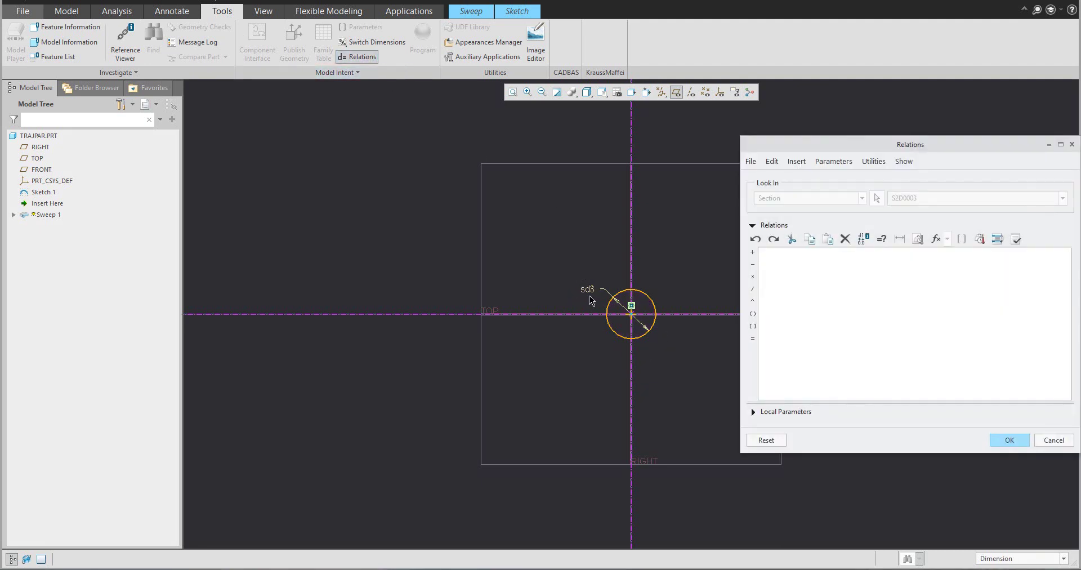
{"action": "left_click", "coordinate": [589, 292]}
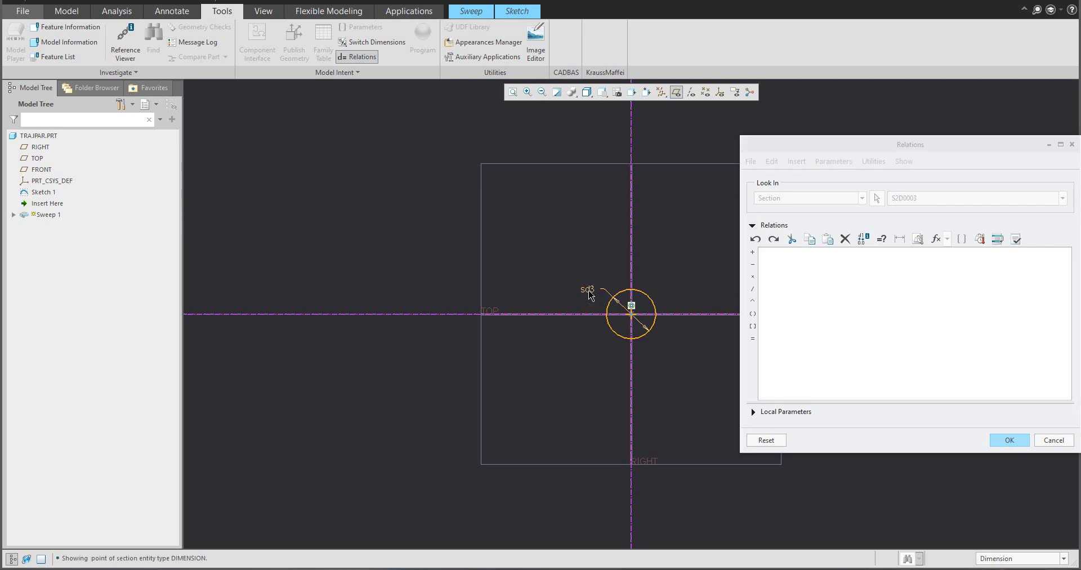
{"action": "left_click", "coordinate": [752, 338]}
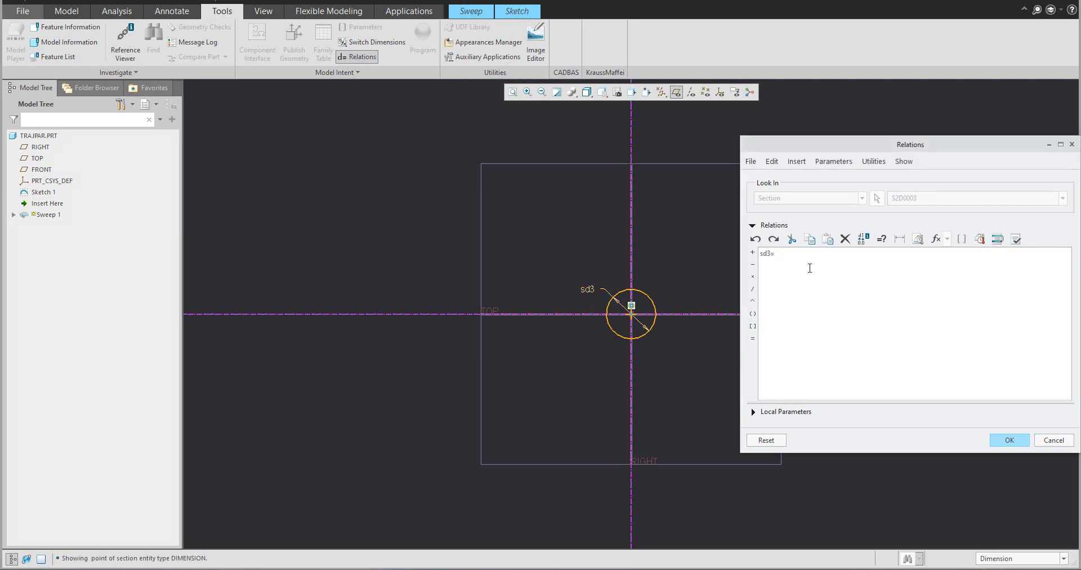
Step: Complete the relation sd3=30+(50*trajpar) and apply it
{"action": "type", "text": "30+"}
{"action": "left_click", "coordinate": [753, 314]}
{"action": "type", "text": "50*"}
{"action": "type", "text": "trajpar"}
{"action": "left_click_drag", "start_coordinate": [798, 254], "coordinate": [819, 254]}
{"action": "key", "text": "ctrl+d"}
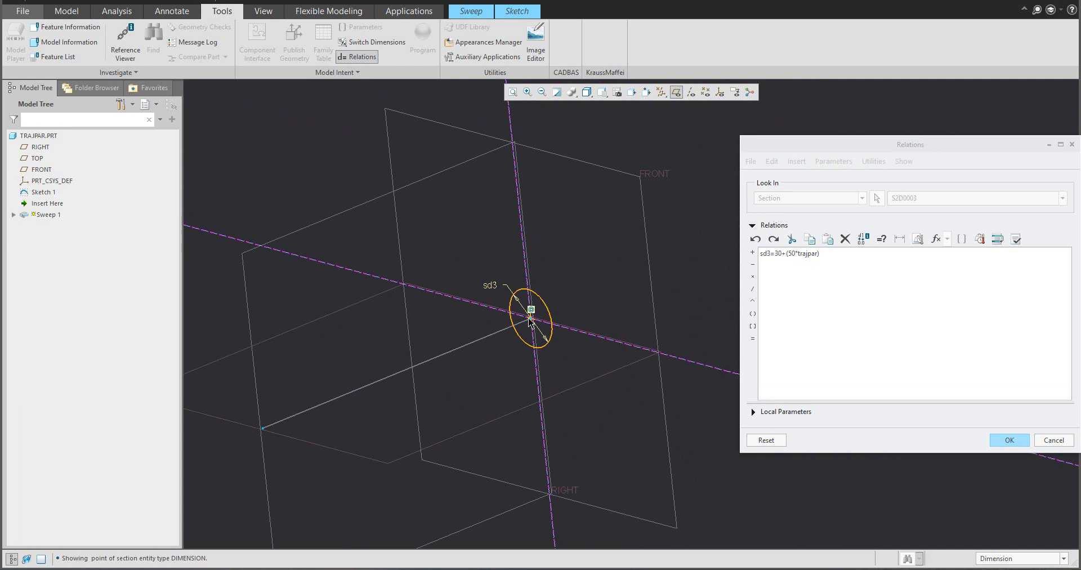
{"action": "left_click_drag", "start_coordinate": [798, 253], "coordinate": [818, 254]}
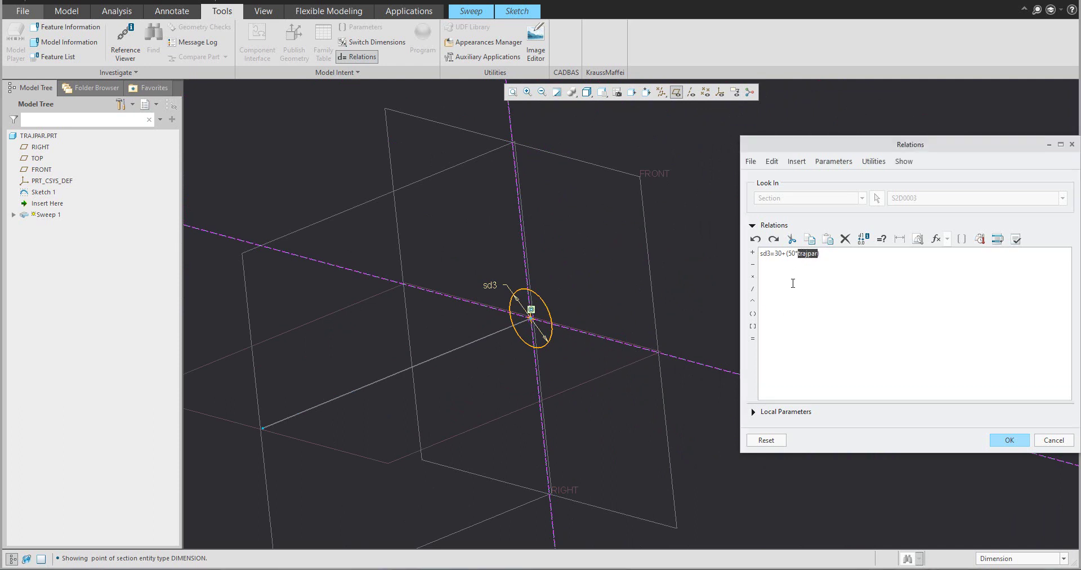
{"action": "double_click", "coordinate": [776, 254]}
{"action": "left_click_drag", "start_coordinate": [789, 254], "coordinate": [818, 254]}
{"action": "left_click", "coordinate": [799, 254]}
{"action": "left_click", "coordinate": [1009, 440]}
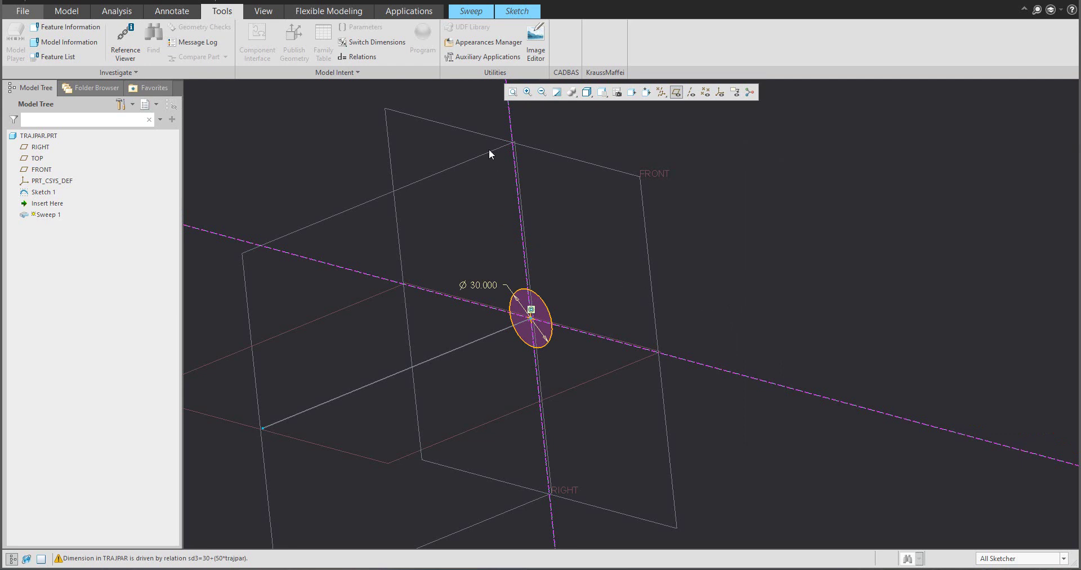
Step: Enable Variable Section and complete Sweep 1 as a solid cone tapering along the line
{"action": "left_click", "coordinate": [517, 11]}
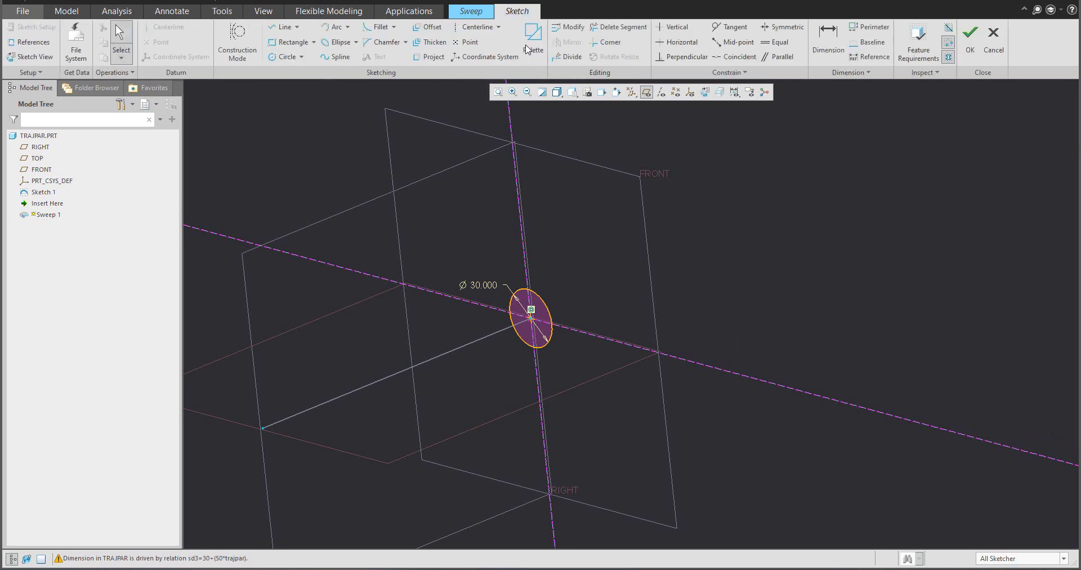
{"action": "left_click", "coordinate": [969, 46]}
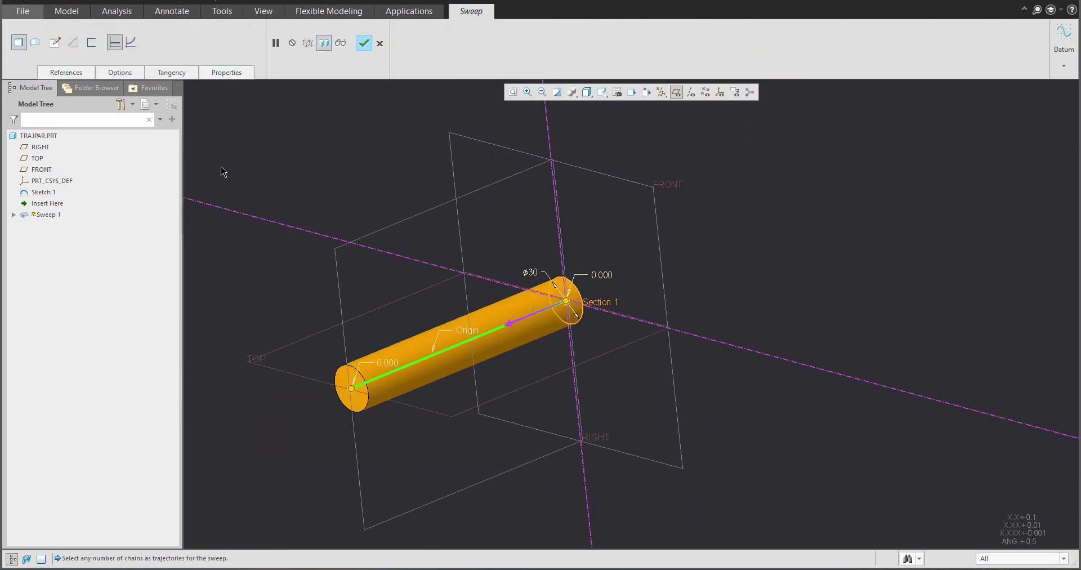
{"action": "left_click", "coordinate": [130, 43]}
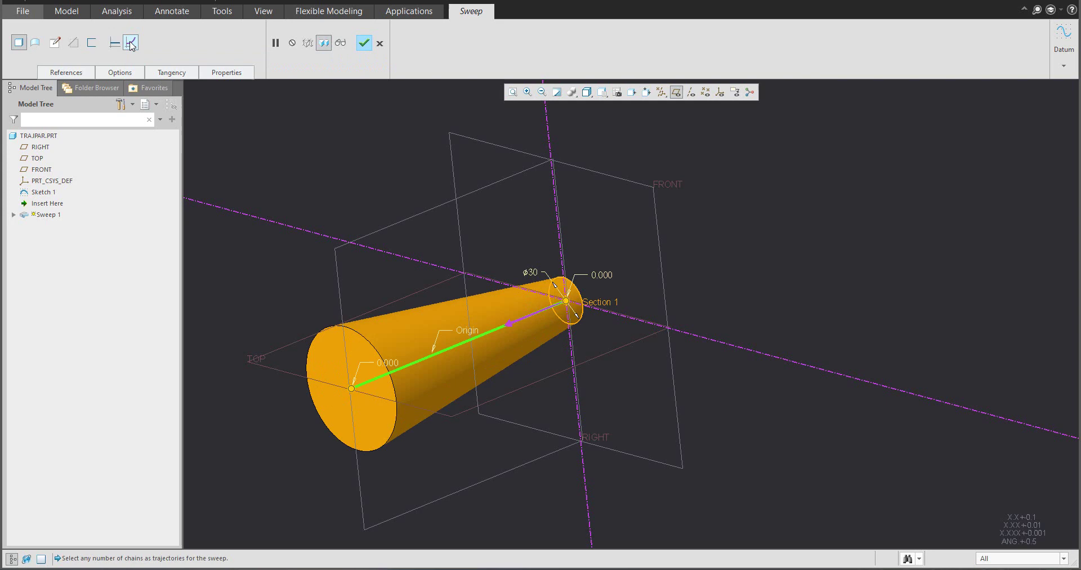
{"action": "middle_click_drag", "start_coordinate": [510, 254], "coordinate": [398, 157]}
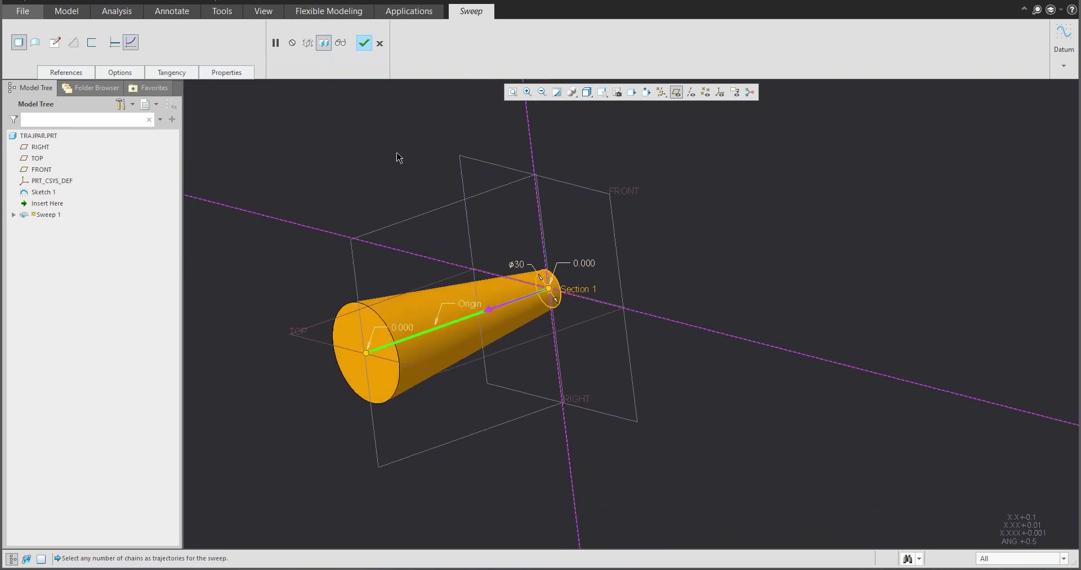
{"action": "left_click", "coordinate": [366, 43]}
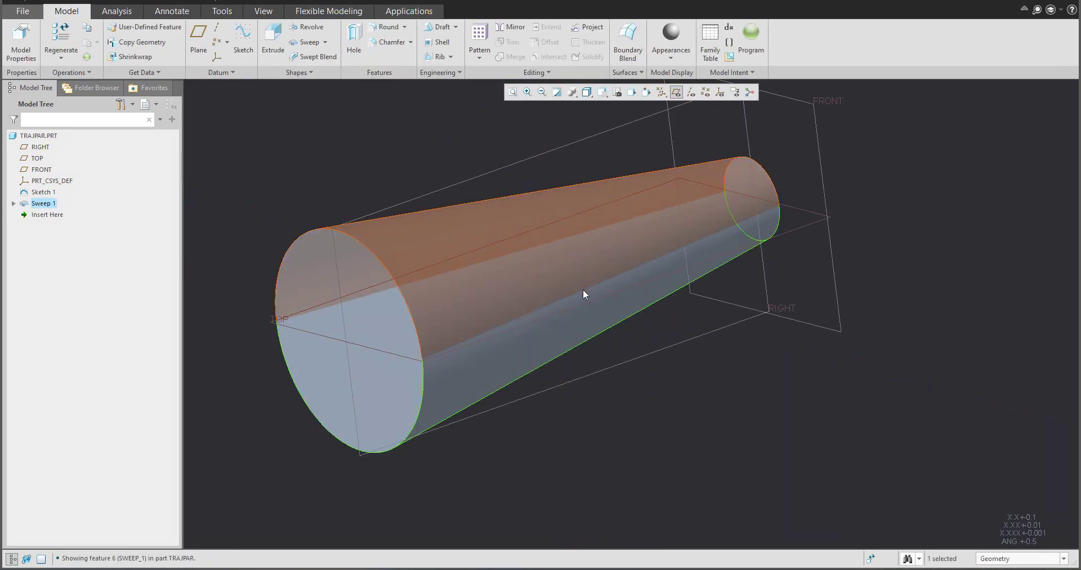
{"action": "key", "text": "ctrl+d"}
{"action": "left_click", "coordinate": [539, 235]}
{"action": "middle_click_drag", "start_coordinate": [538, 247], "coordinate": [525, 239]}
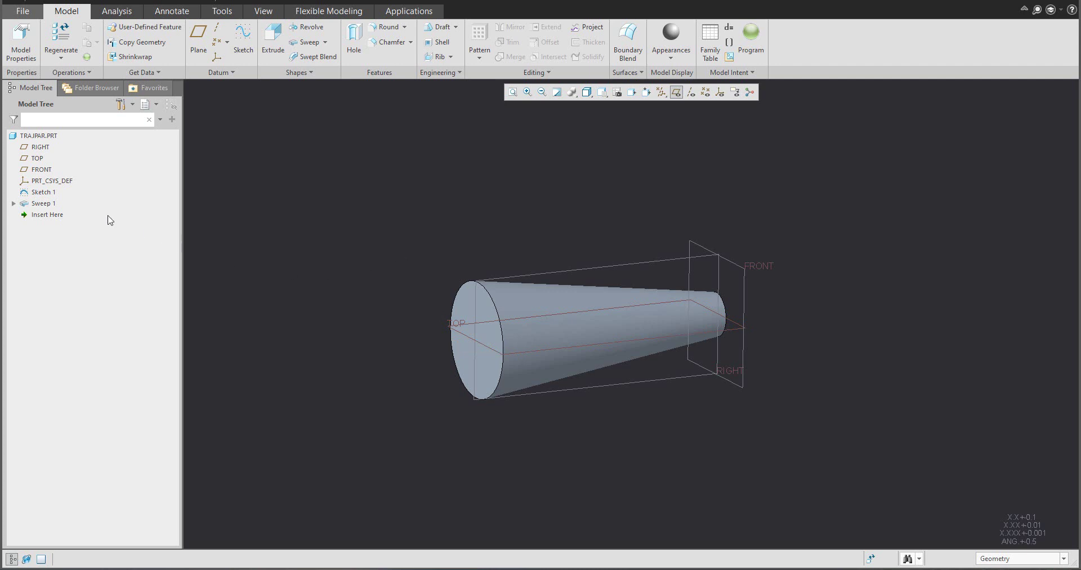
Step: Delete Sketch 1 and Sweep 1 from the model tree
{"action": "left_click", "coordinate": [42, 192]}
{"action": "left_click", "coordinate": [43, 204], "text": "ctrl"}
{"action": "key", "text": "Delete"}
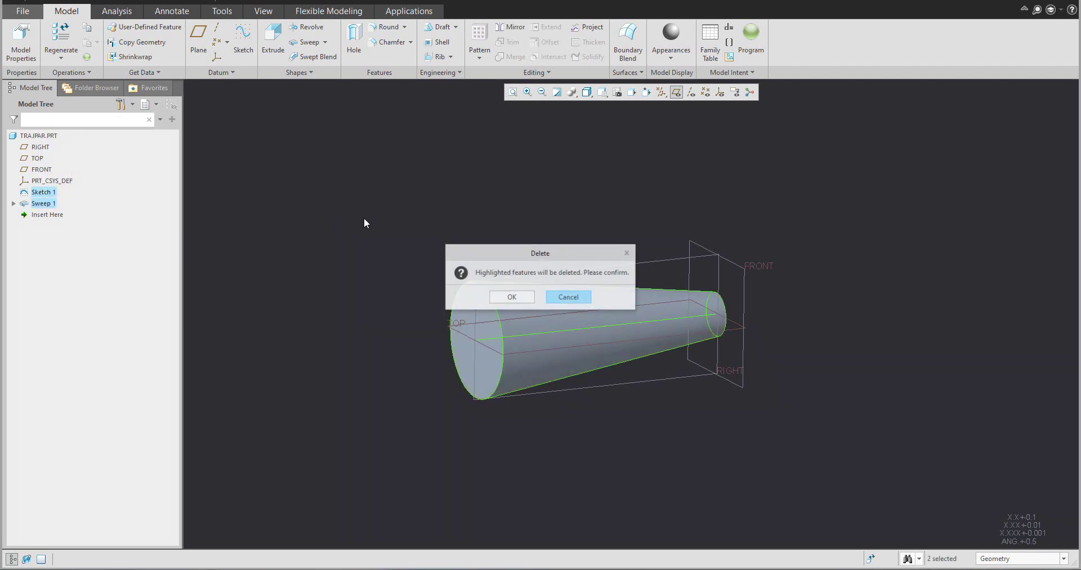
{"action": "left_click", "coordinate": [512, 298]}
{"action": "scroll", "coordinate": [453, 292], "scroll_direction": "up", "scroll_amount": 2}
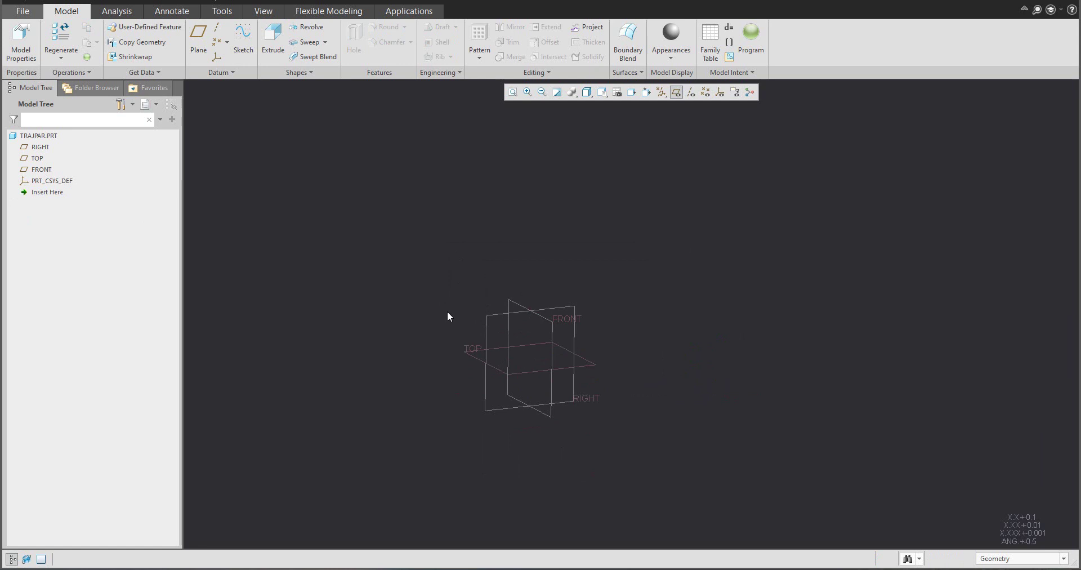
Step: Sketch a 500-long vertical line from the origin on the FRONT plane
{"action": "left_click", "coordinate": [243, 35]}
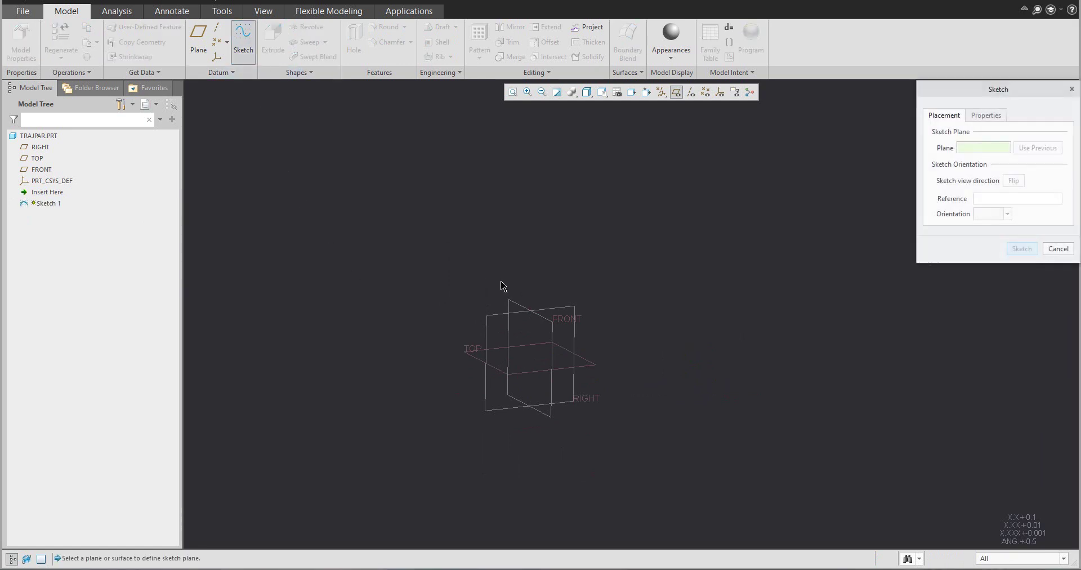
{"action": "left_click", "coordinate": [541, 319]}
{"action": "middle_click", "coordinate": [538, 264]}
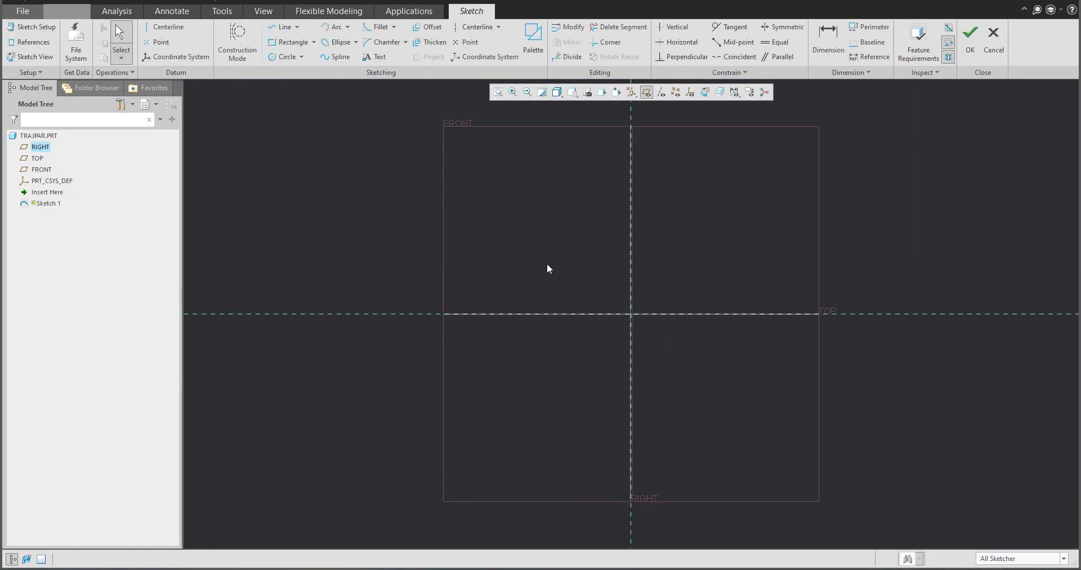
{"action": "left_click", "coordinate": [281, 28]}
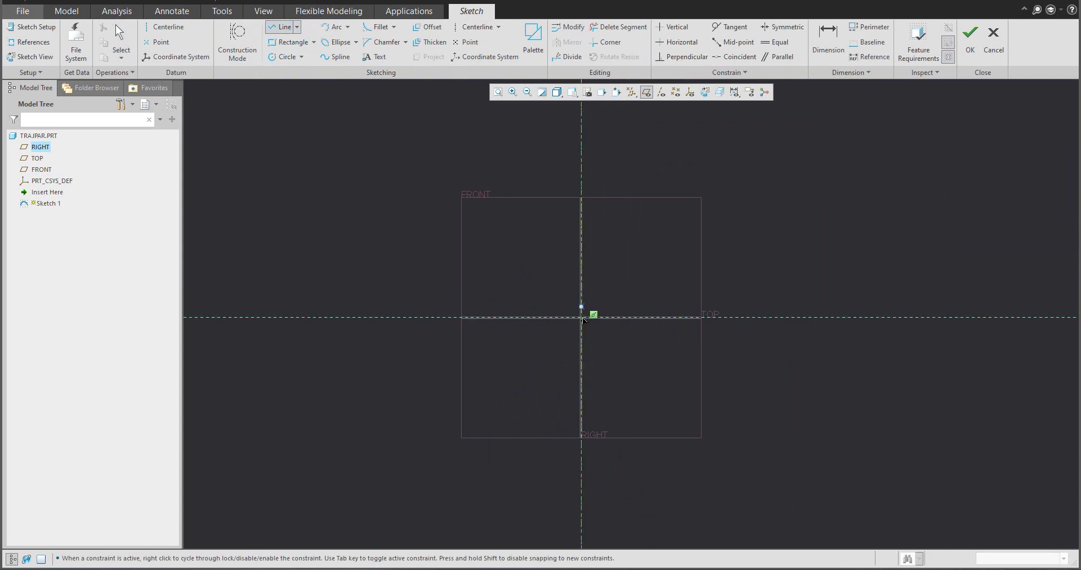
{"action": "left_click", "coordinate": [581, 317]}
{"action": "scroll", "coordinate": [542, 371], "scroll_direction": "up", "scroll_amount": 3}
{"action": "left_click", "coordinate": [558, 225]}
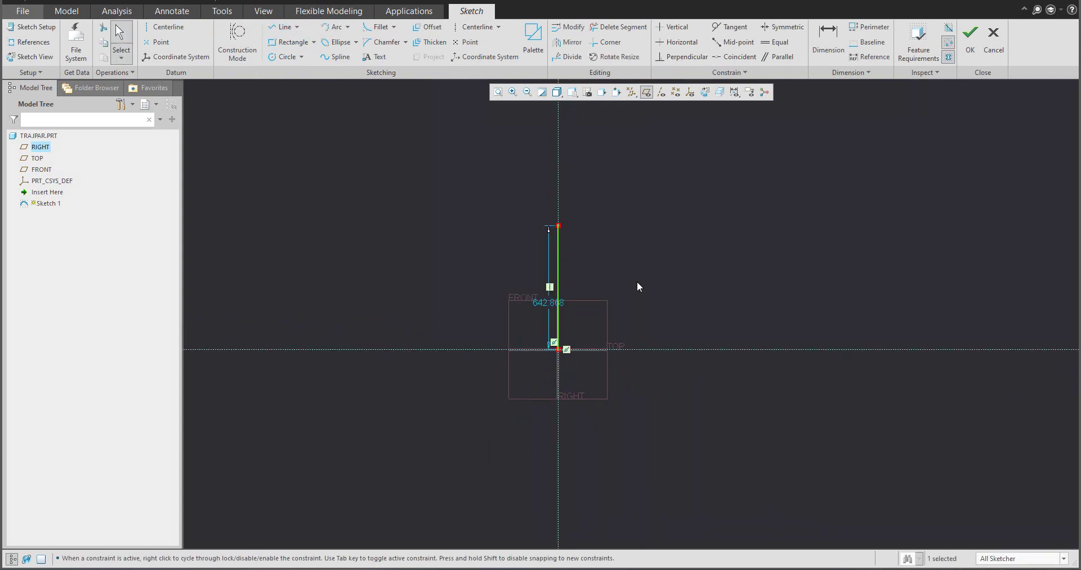
{"action": "double_click", "coordinate": [543, 301]}
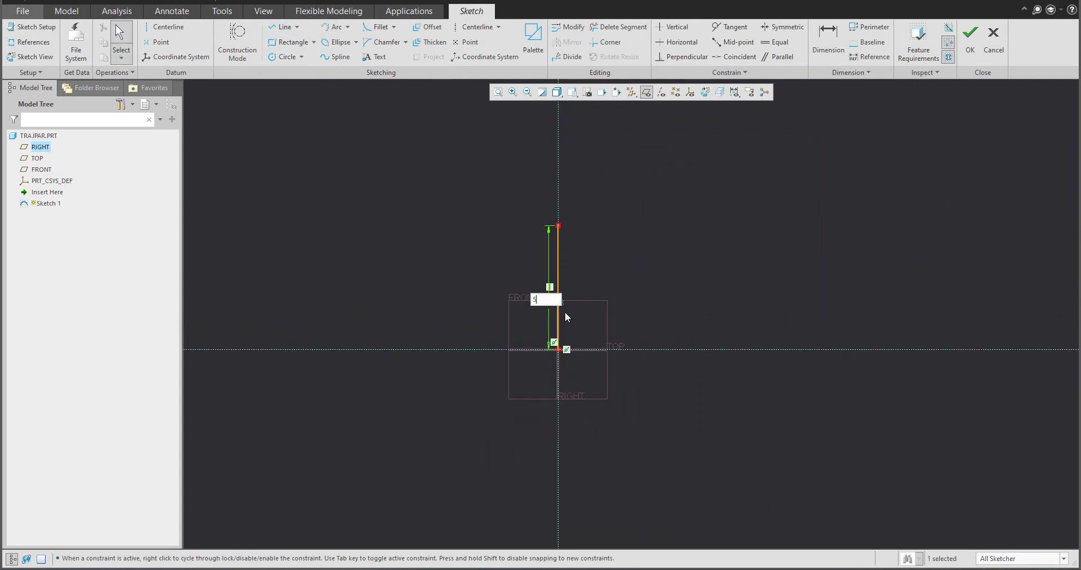
{"action": "type", "text": "500"}
{"action": "key", "text": "Return"}
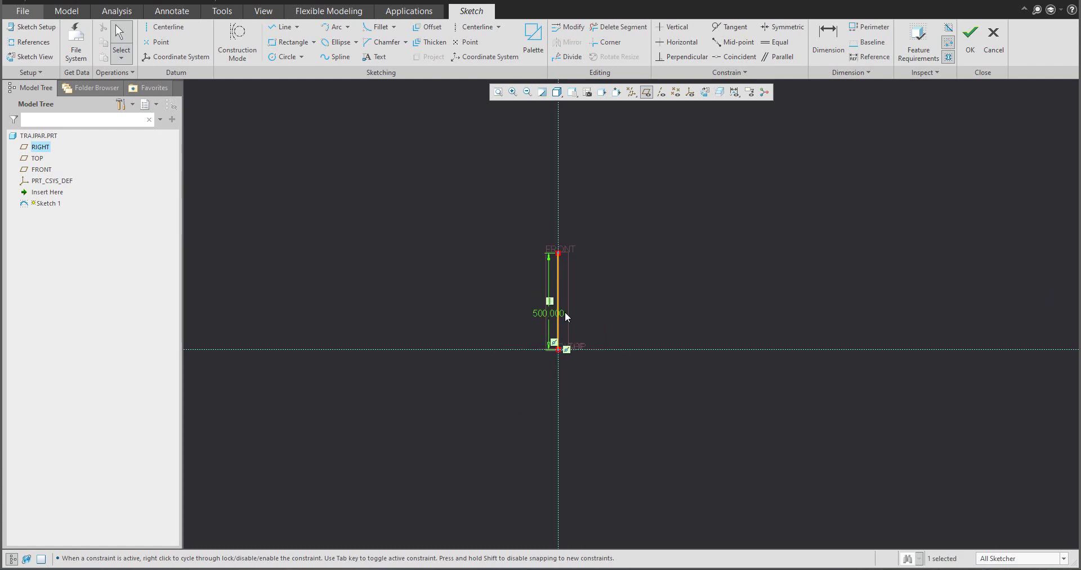
{"action": "left_click", "coordinate": [969, 36]}
Step: Start a new sweep with the 500-long line as trajectory and open its section sketch
{"action": "middle_click_drag", "start_coordinate": [563, 224], "coordinate": [562, 231]}
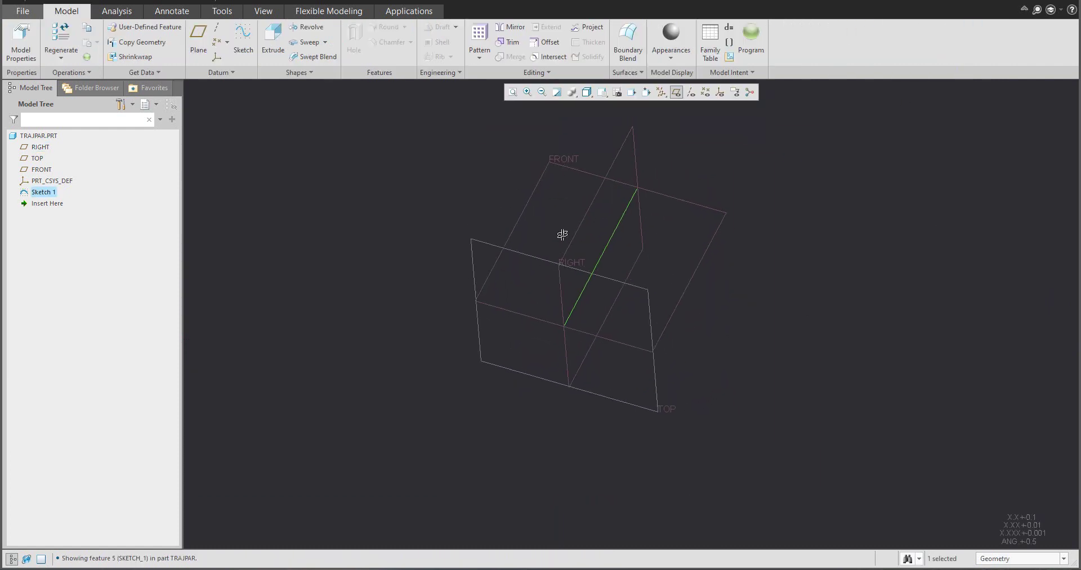
{"action": "left_click", "coordinate": [394, 202]}
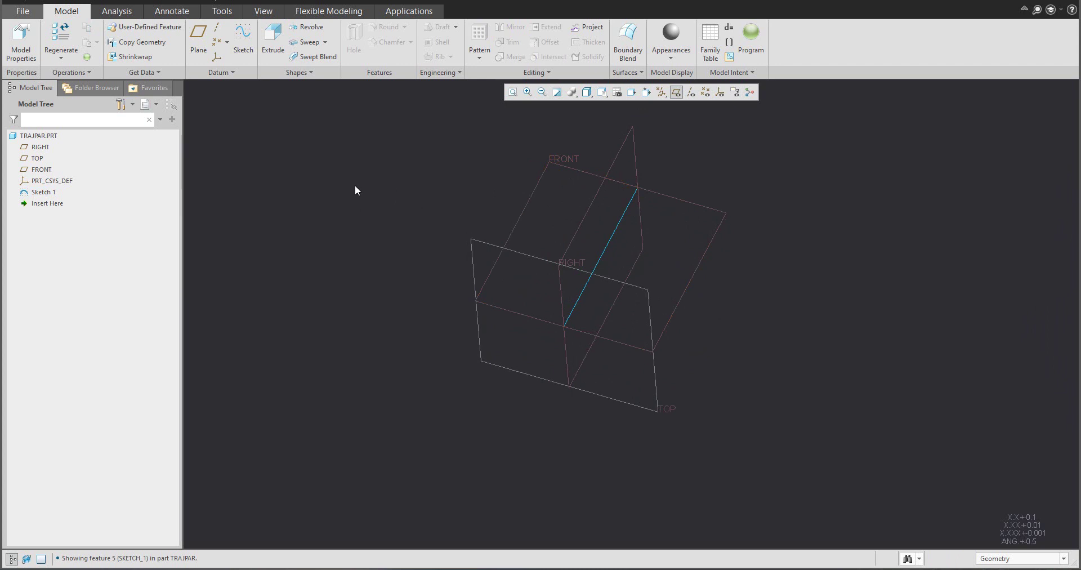
{"action": "left_click", "coordinate": [307, 41]}
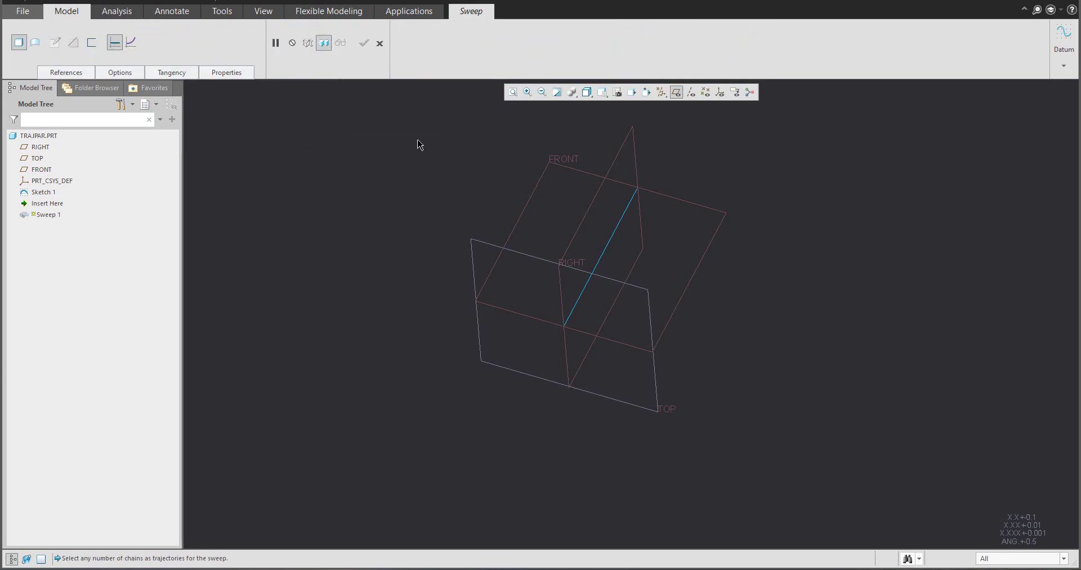
{"action": "left_click", "coordinate": [609, 245]}
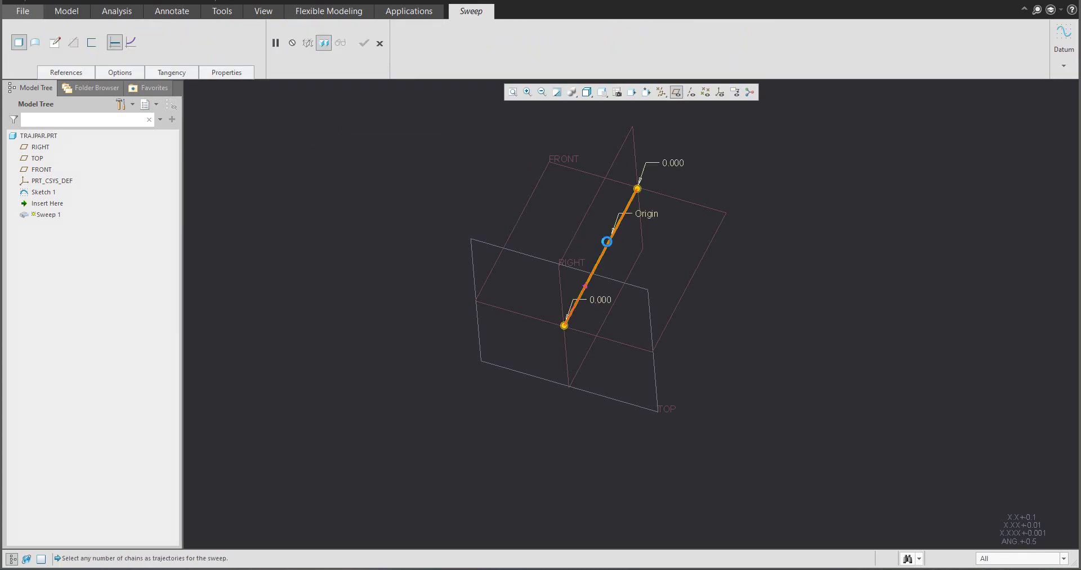
{"action": "left_click", "coordinate": [54, 42]}
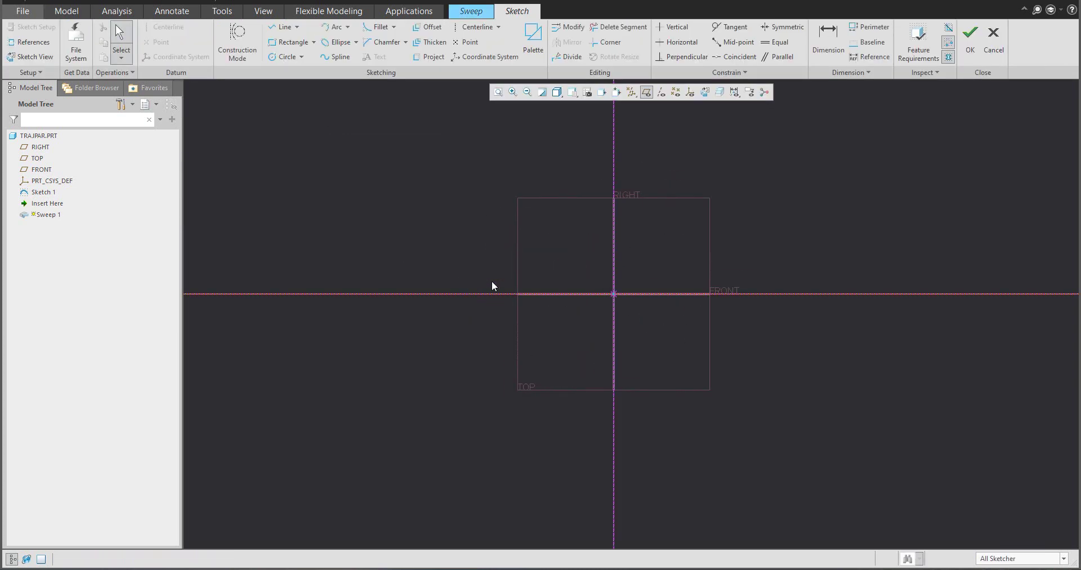
Step: Place a palette I-profile centred on the origin, scaled to 58.290 wide by 77.720 tall
{"action": "left_click", "coordinate": [532, 38]}
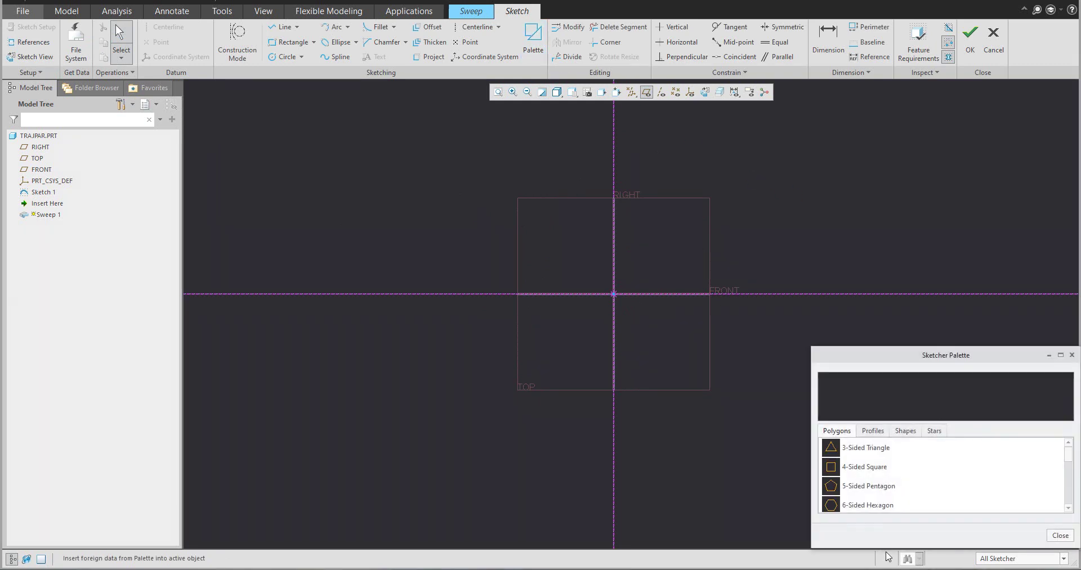
{"action": "left_click", "coordinate": [871, 431]}
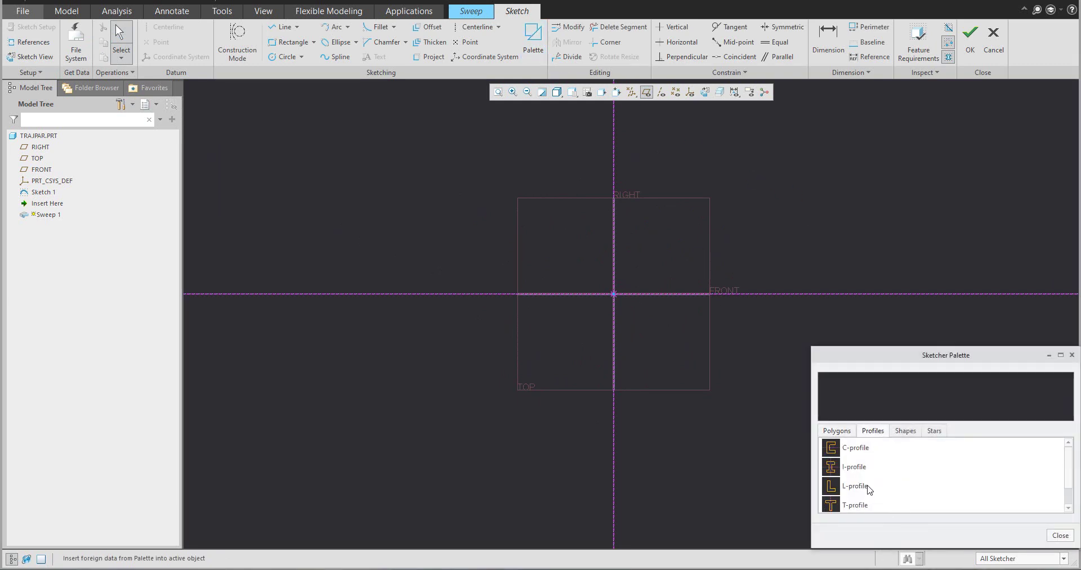
{"action": "double_click", "coordinate": [833, 468]}
{"action": "left_click", "coordinate": [515, 355]}
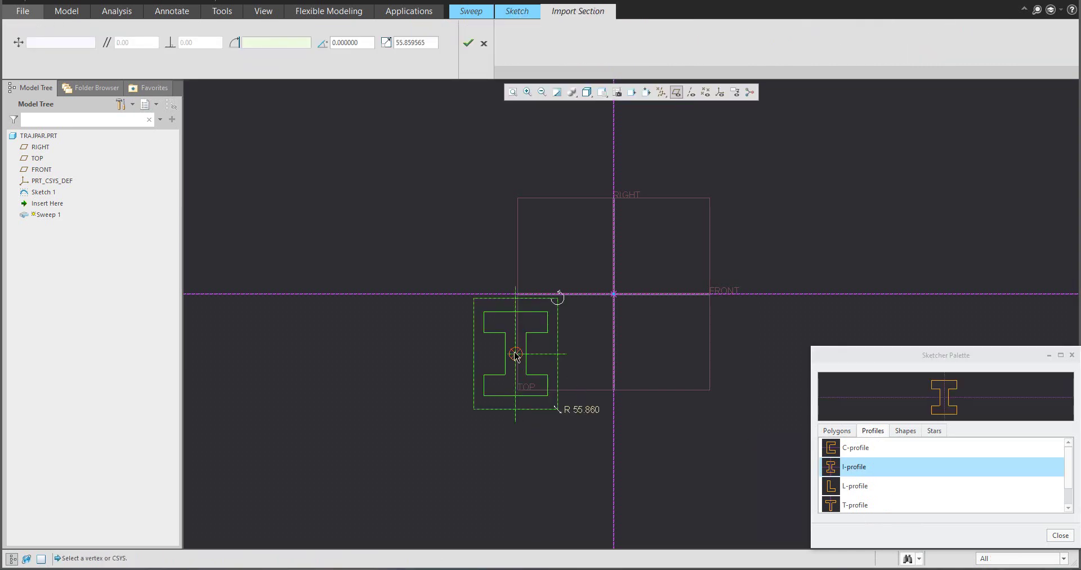
{"action": "left_click_drag", "start_coordinate": [515, 354], "coordinate": [614, 294]}
{"action": "left_click", "coordinate": [1072, 355]}
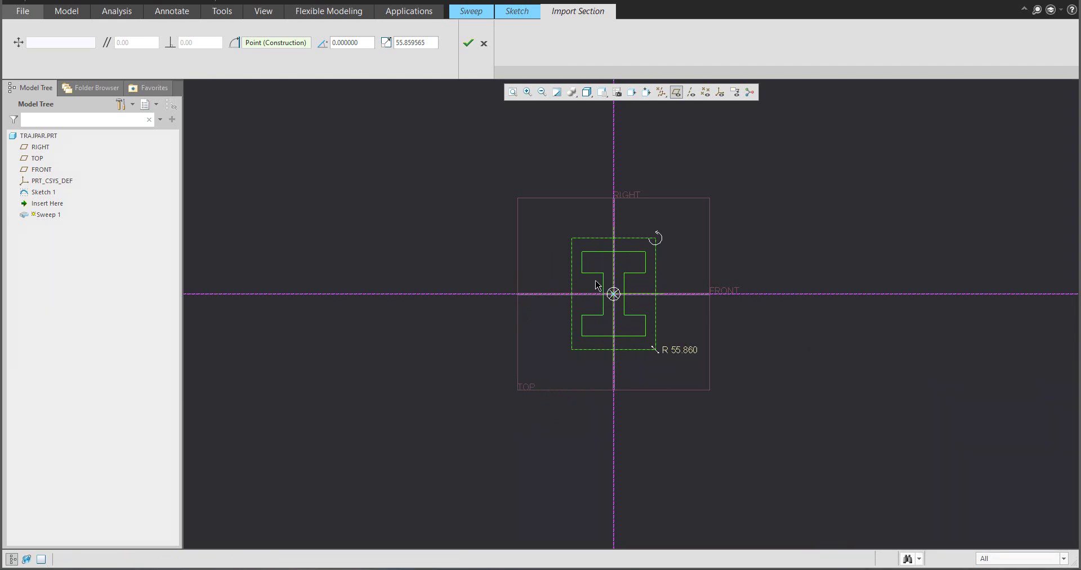
{"action": "key", "text": "ctrl+d"}
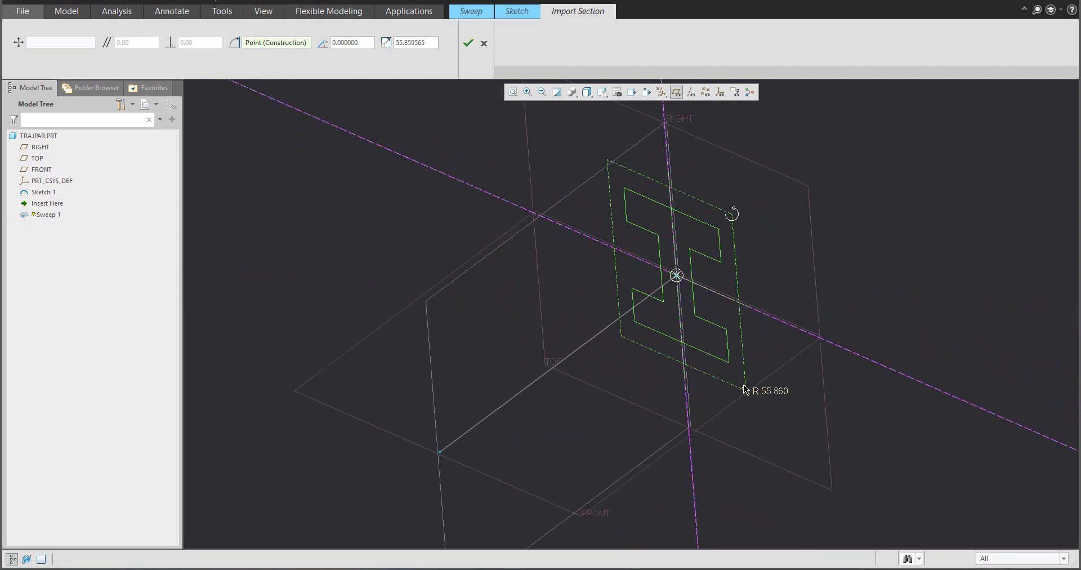
{"action": "left_click_drag", "start_coordinate": [747, 390], "coordinate": [710, 310]}
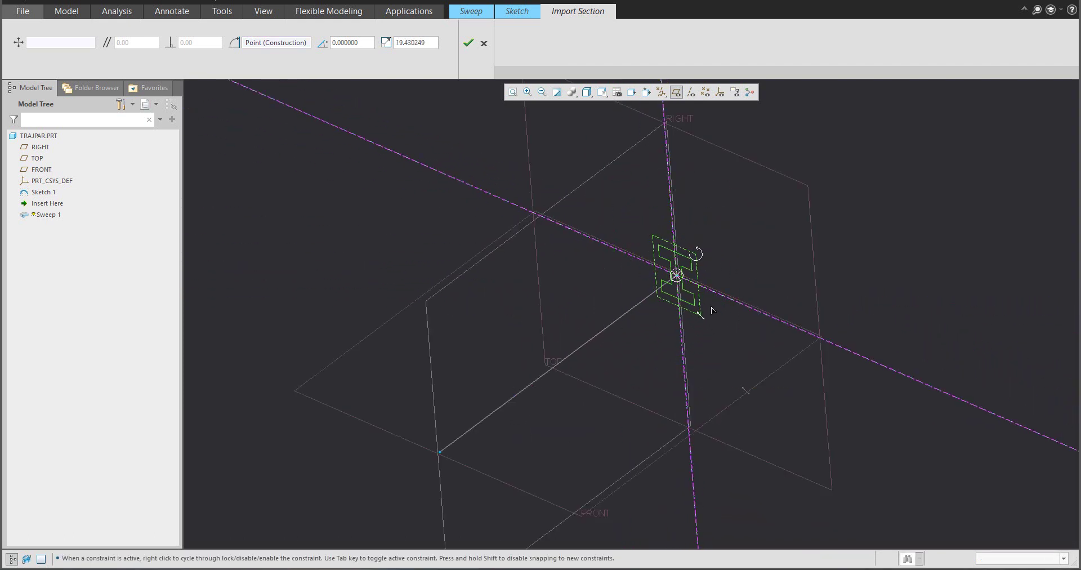
{"action": "scroll", "coordinate": [704, 304], "scroll_direction": "up", "scroll_amount": 3}
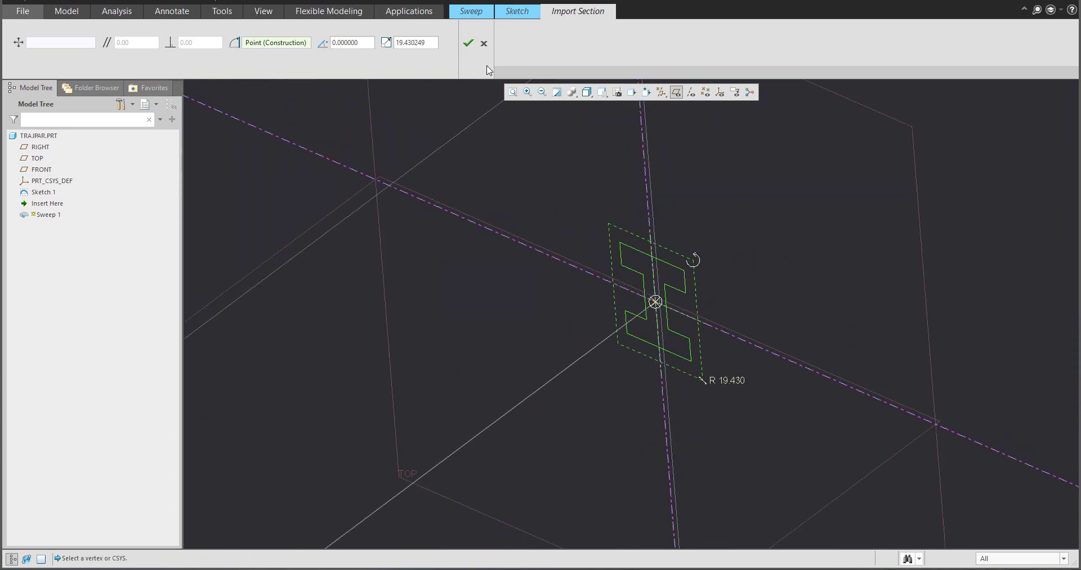
{"action": "left_click", "coordinate": [468, 42]}
{"action": "mouse_move", "coordinate": [584, 197]}
{"action": "middle_mouse_down"}
{"action": "mouse_move", "coordinate": [577, 260]}
{"action": "mouse_move", "coordinate": [595, 249]}
{"action": "middle_mouse_up"}
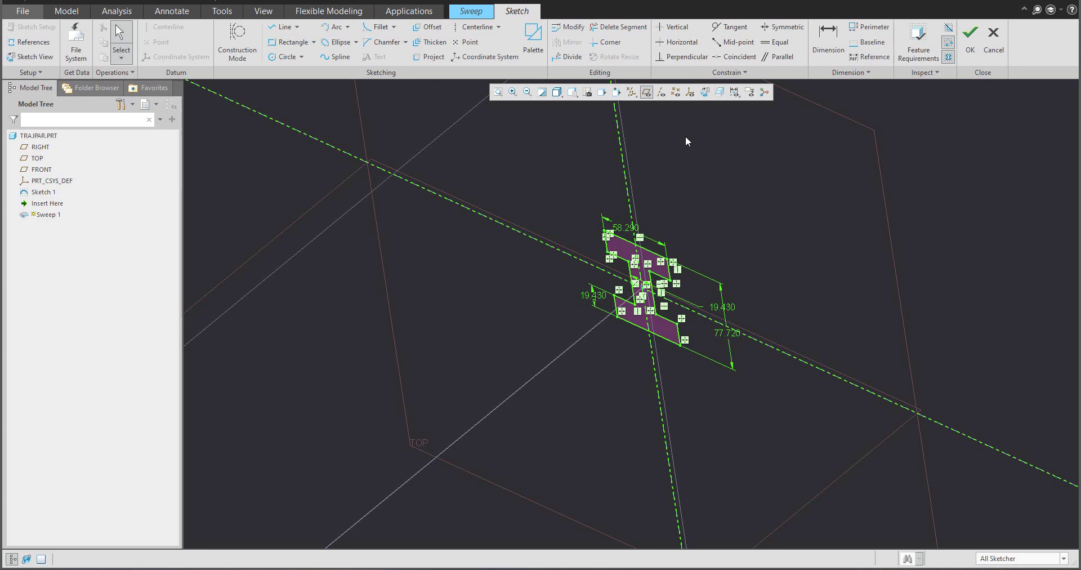
Step: Set the I-section height to 80 and the web width to 20
{"action": "left_click", "coordinate": [705, 93]}
{"action": "scroll", "coordinate": [659, 306], "scroll_direction": "up", "scroll_amount": 1}
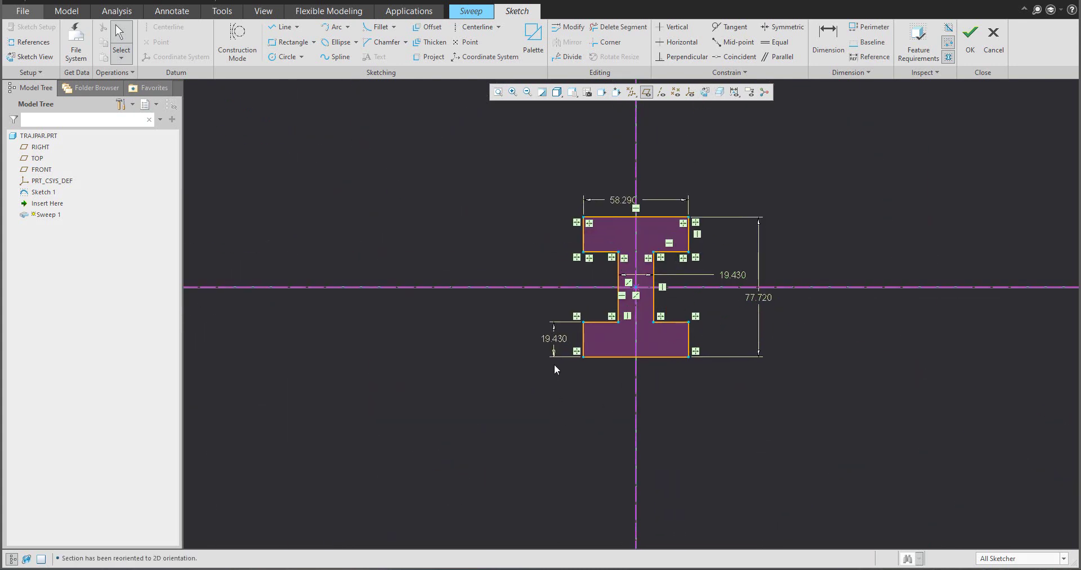
{"action": "double_click", "coordinate": [756, 296]}
{"action": "type", "text": "80"}
{"action": "key", "text": "Return"}
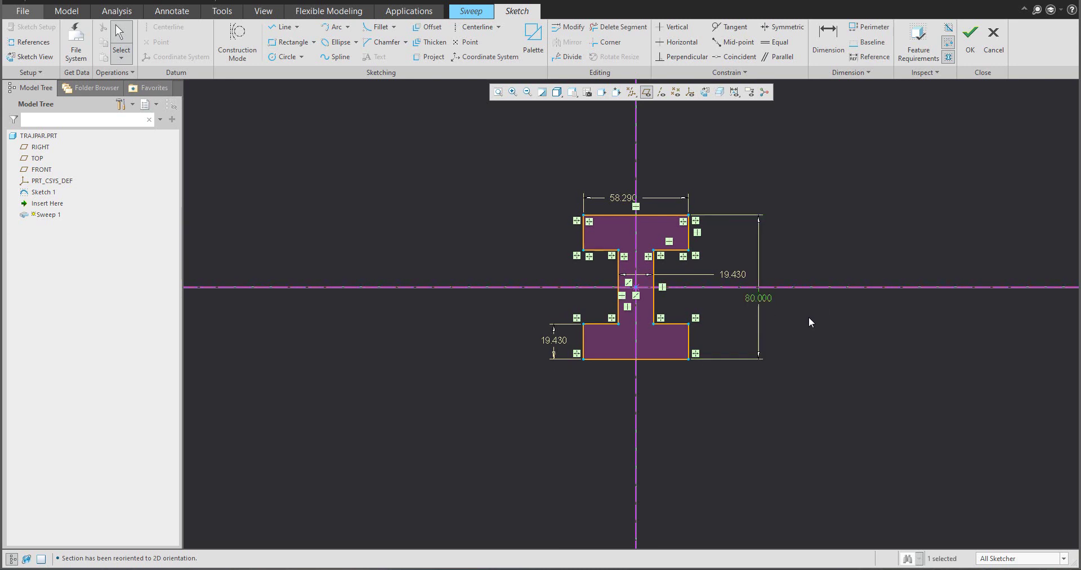
{"action": "double_click", "coordinate": [732, 273]}
{"action": "type", "text": "20"}
{"action": "key", "text": "Return"}
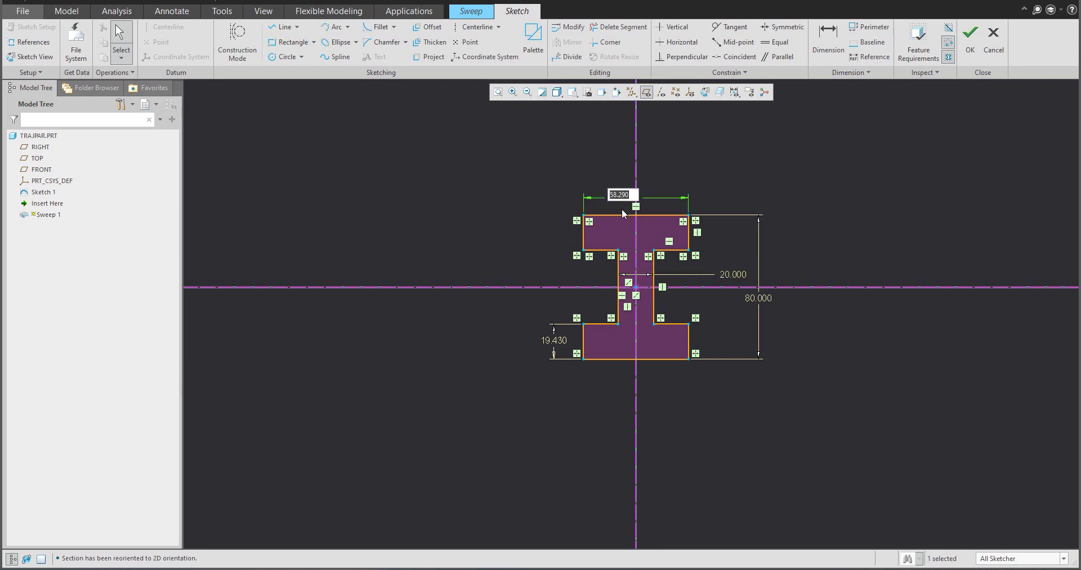
Step: Set the flange width to 50 and the flange thickness to 20
{"action": "type", "text": "50"}
{"action": "key", "text": "Return"}
{"action": "double_click", "coordinate": [562, 340]}
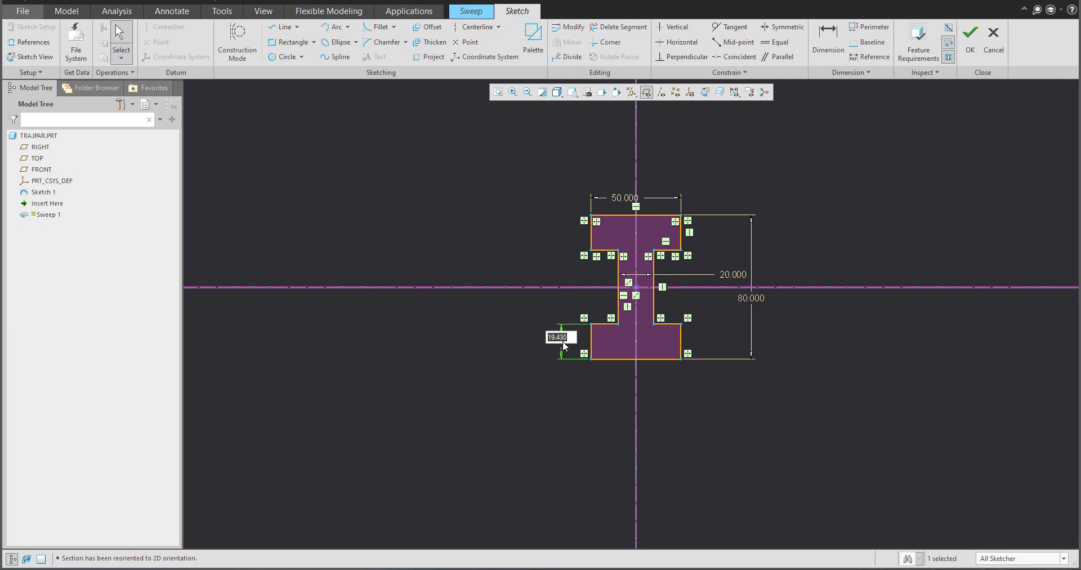
{"action": "type", "text": "20"}
{"action": "key", "text": "Return"}
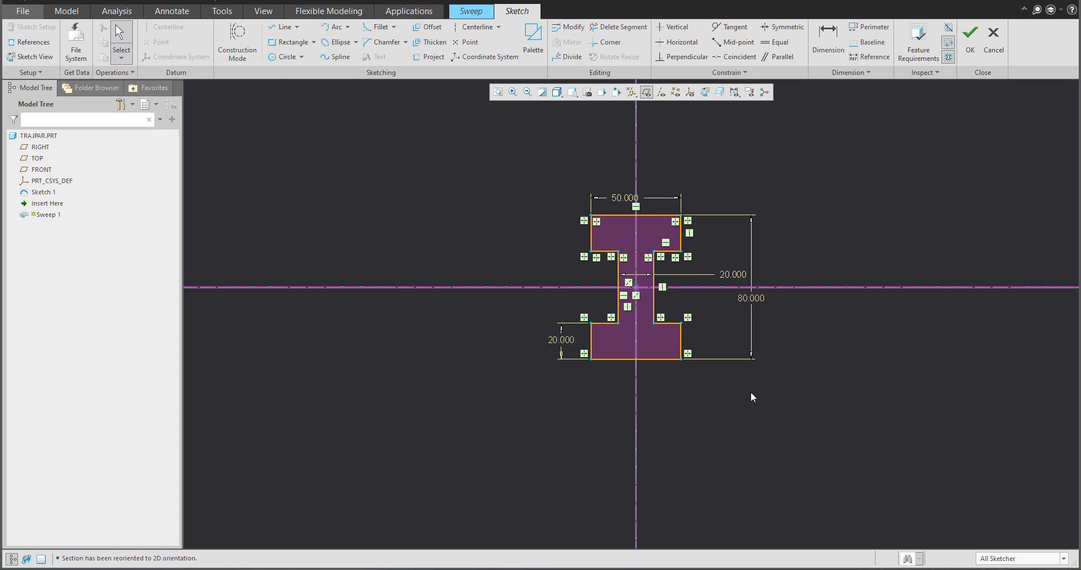
{"action": "key", "text": "ctrl+d"}
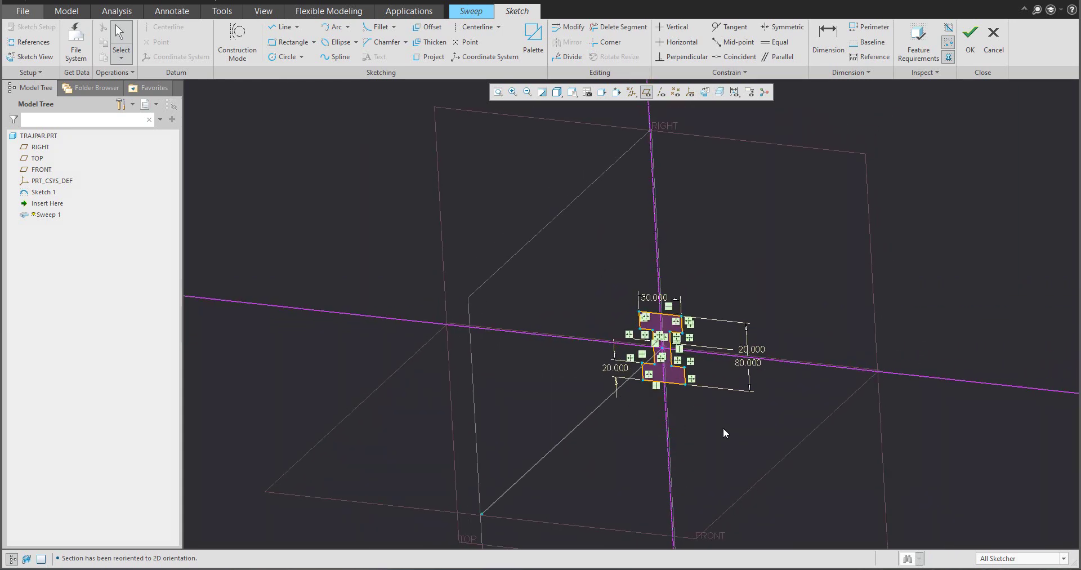
{"action": "mouse_move", "coordinate": [724, 432]}
{"action": "middle_mouse_down"}
{"action": "mouse_move", "coordinate": [707, 330]}
{"action": "mouse_move", "coordinate": [730, 318]}
{"action": "middle_mouse_up"}
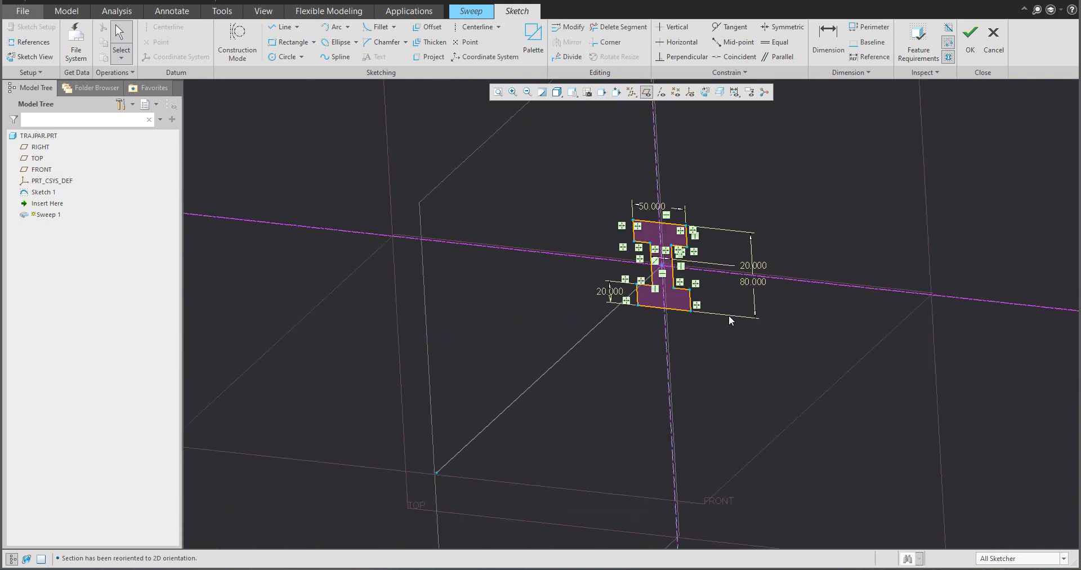
{"action": "double_click", "coordinate": [748, 283]}
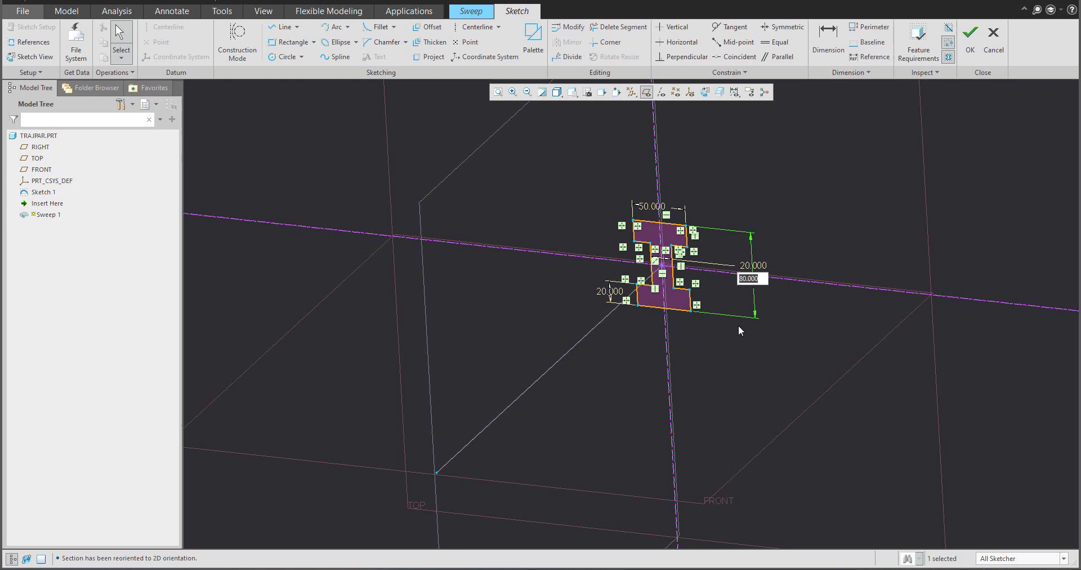
{"action": "type", "text": "160"}
{"action": "key", "text": "Return"}
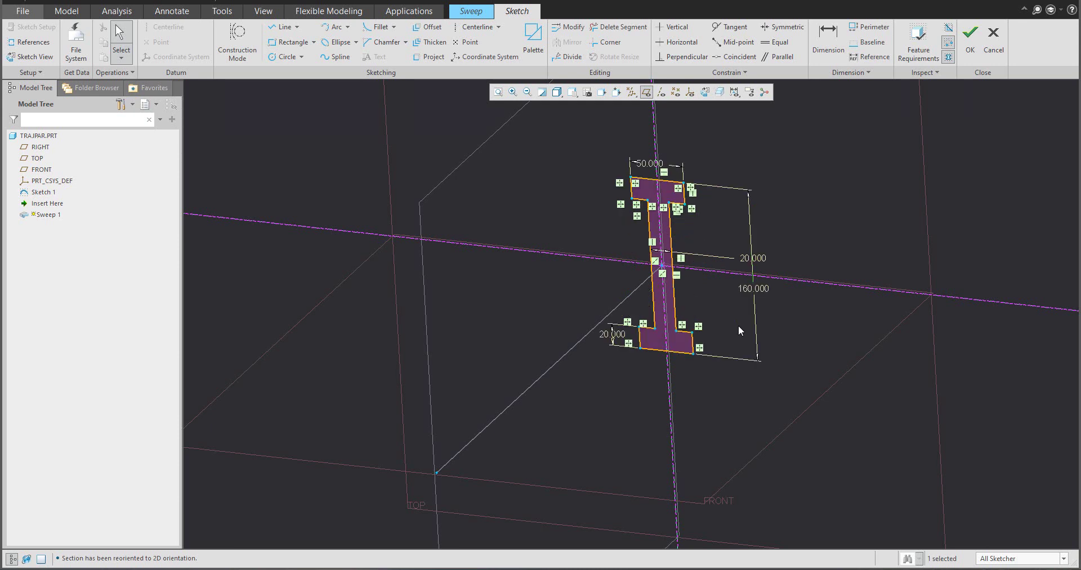
{"action": "double_click", "coordinate": [752, 287]}
{"action": "type", "text": "80"}
{"action": "key", "text": "Return"}
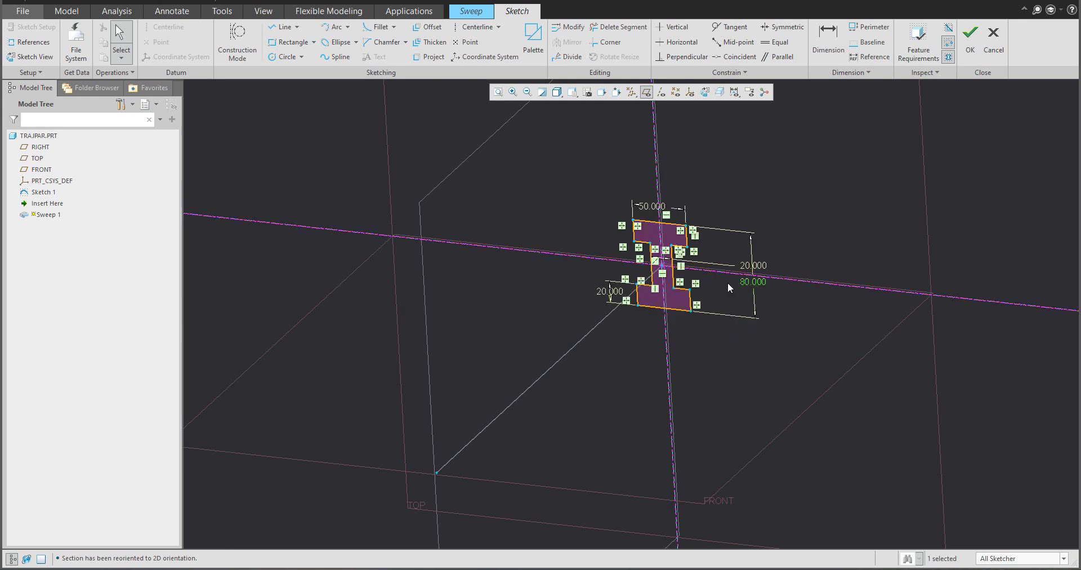
{"action": "double_click", "coordinate": [645, 210]}
{"action": "type", "text": "100"}
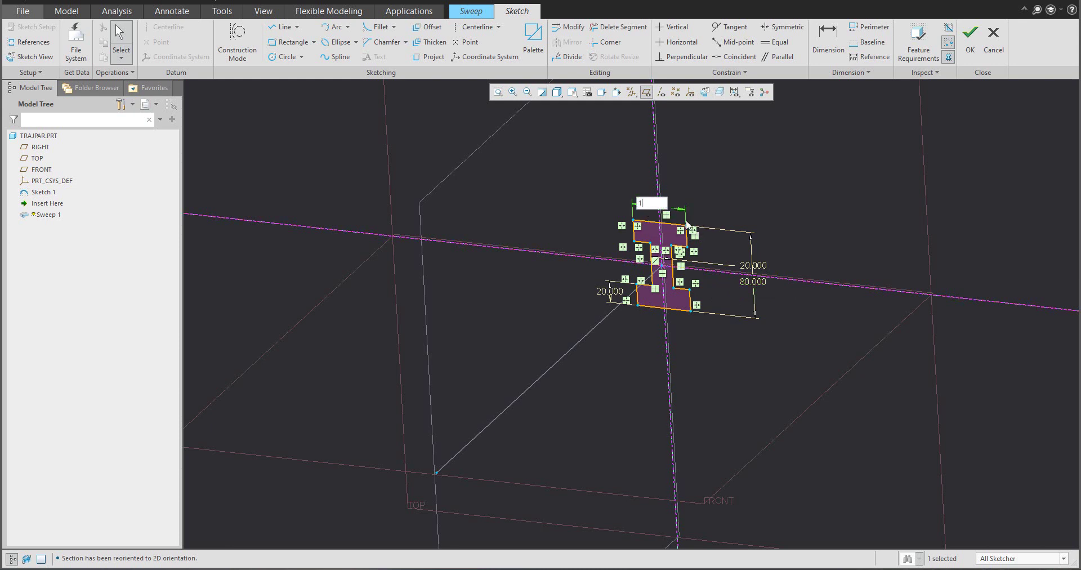
{"action": "key", "text": "Return"}
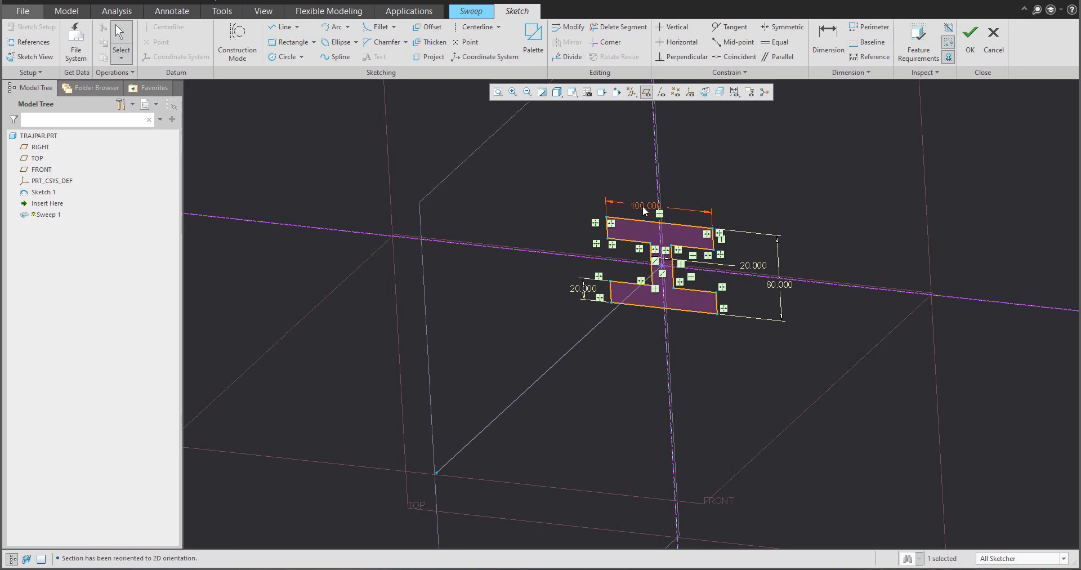
{"action": "double_click", "coordinate": [773, 284]}
{"action": "type", "text": "160"}
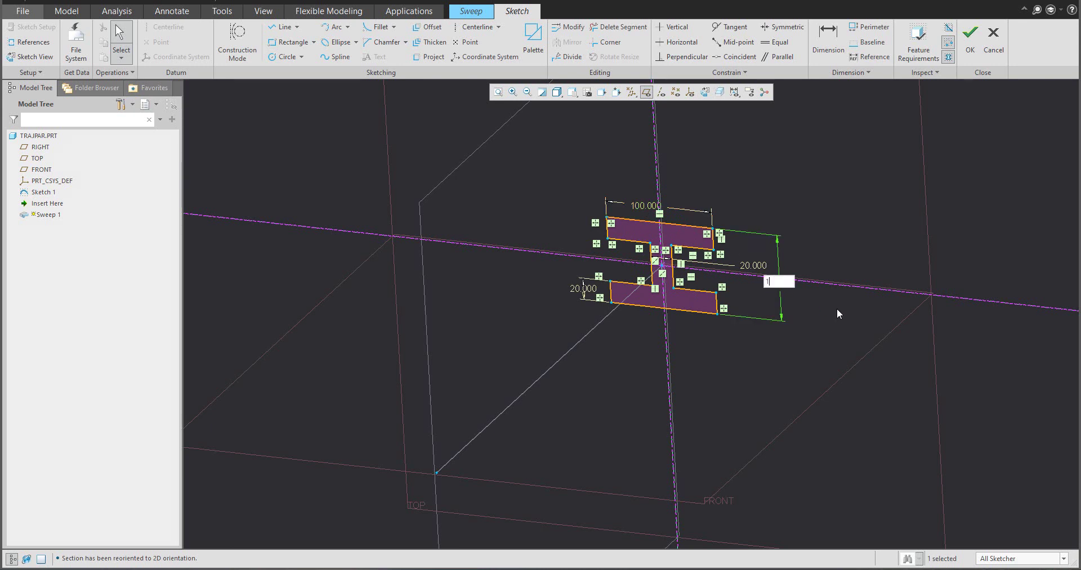
{"action": "key", "text": "Return"}
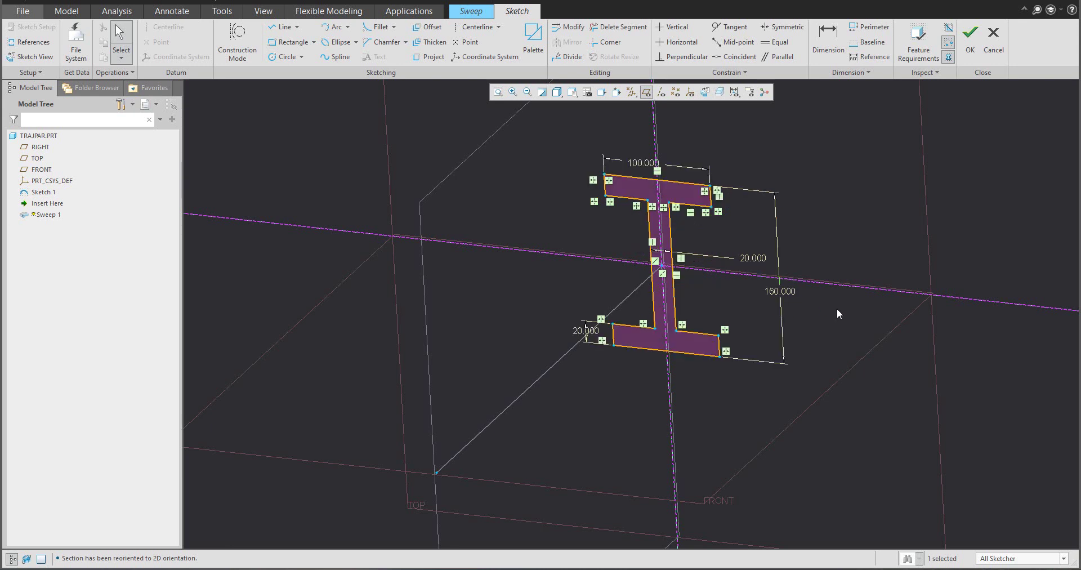
{"action": "double_click", "coordinate": [772, 290]}
{"action": "type", "text": "80"}
{"action": "key", "text": "Return"}
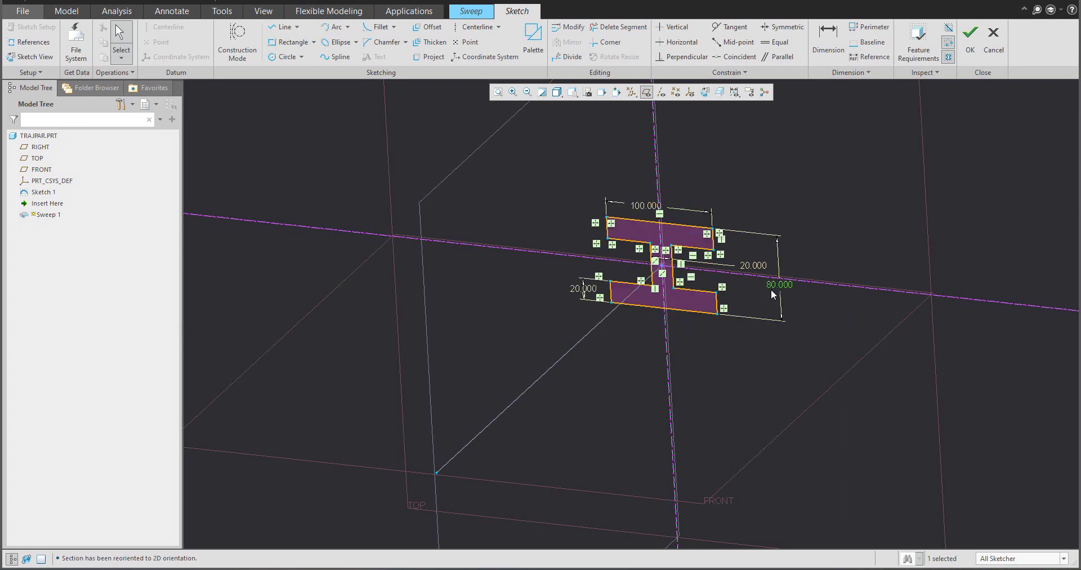
{"action": "double_click", "coordinate": [642, 208]}
{"action": "type", "text": "50"}
{"action": "key", "text": "Return"}
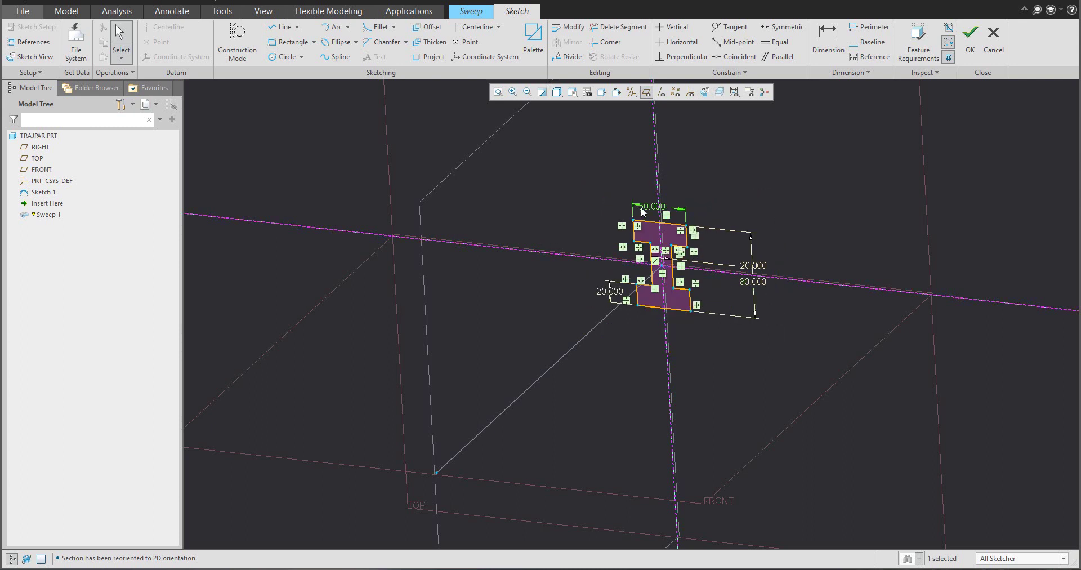
Step: Add the height relation sd4=80+(80*trajpar) to the section
{"action": "left_click", "coordinate": [221, 11]}
{"action": "left_click", "coordinate": [358, 56]}
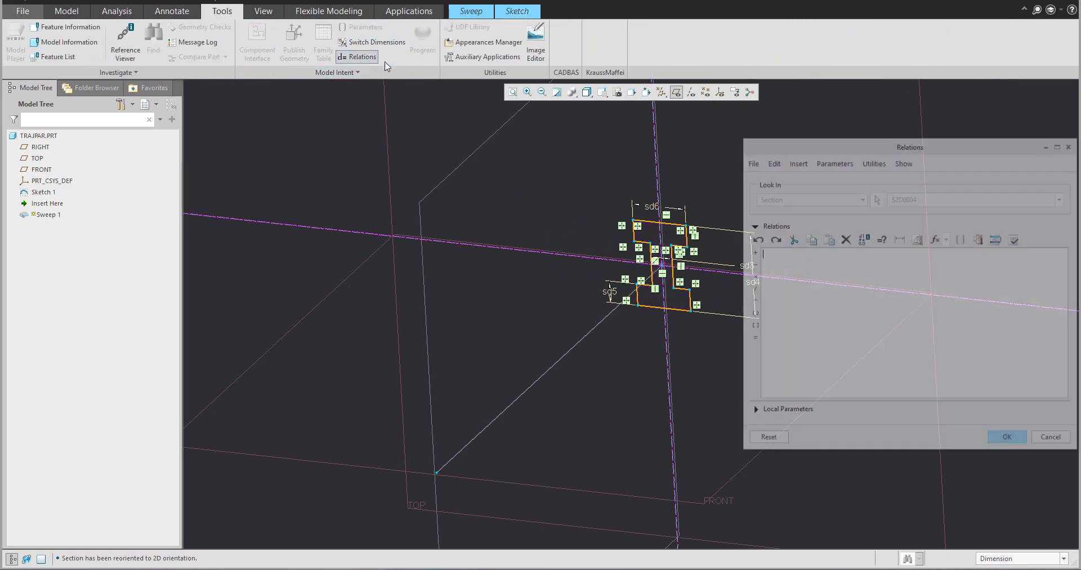
{"action": "left_click", "coordinate": [583, 239]}
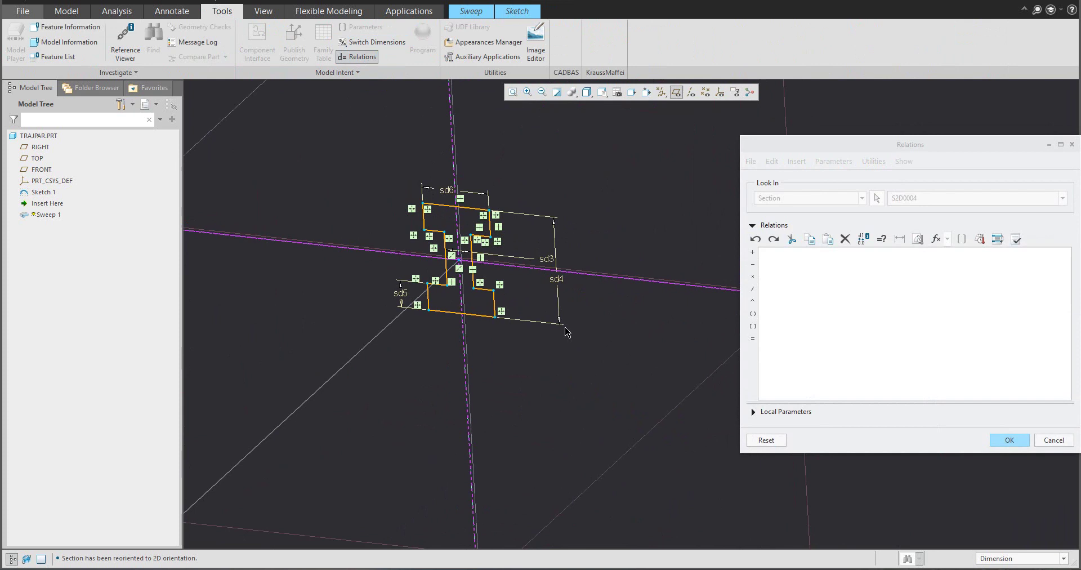
{"action": "left_click", "coordinate": [752, 337]}
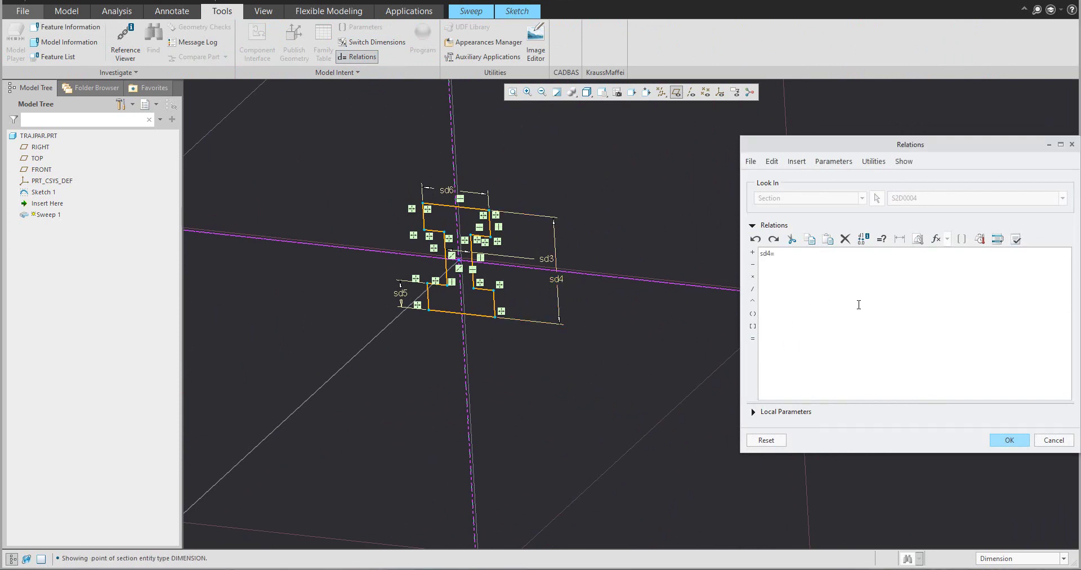
{"action": "left_click", "coordinate": [863, 240]}
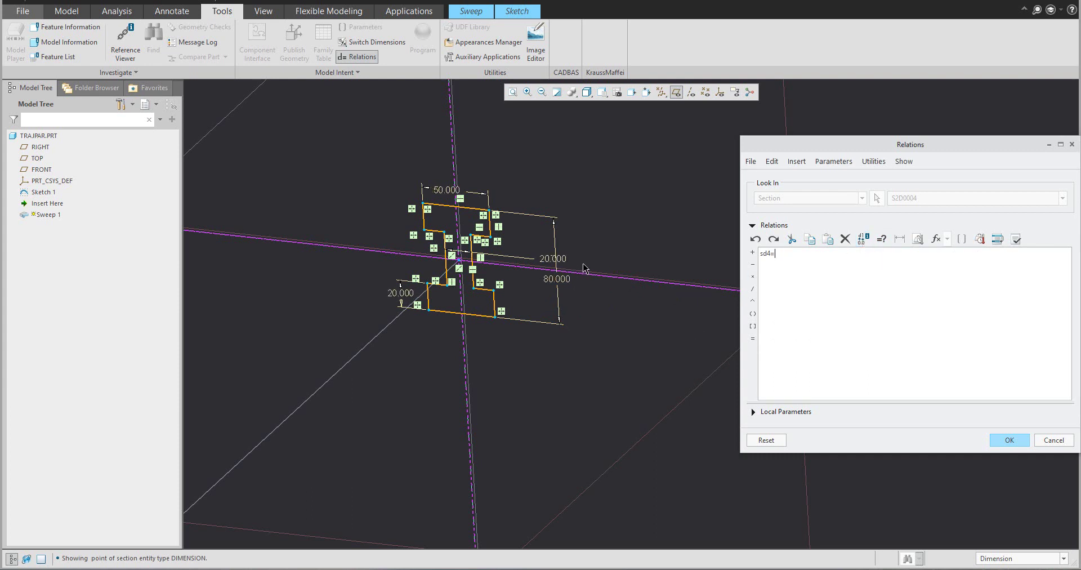
{"action": "middle_click_drag", "start_coordinate": [586, 268], "coordinate": [584, 269]}
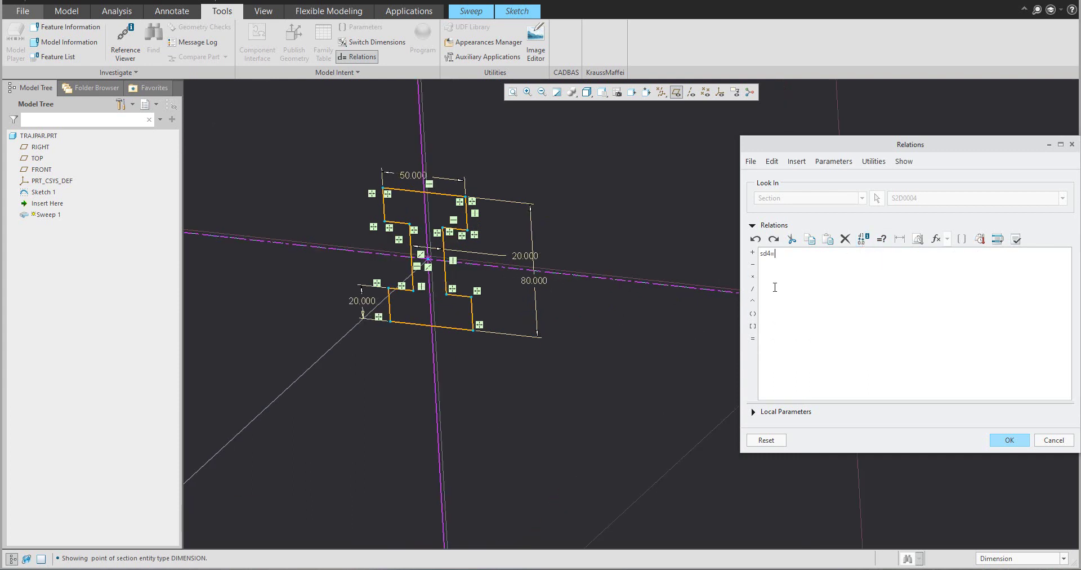
{"action": "type", "text": "80+(80*trajpar)"}
Step: Copy the relation for flange width as sd6=50+(50*trajpar) and apply both relations
{"action": "key", "text": "ctrl+a"}
{"action": "key", "text": "ctrl+c"}
{"action": "left_click", "coordinate": [833, 256]}
{"action": "key", "text": "Return"}
{"action": "key", "text": "ctrl+v"}
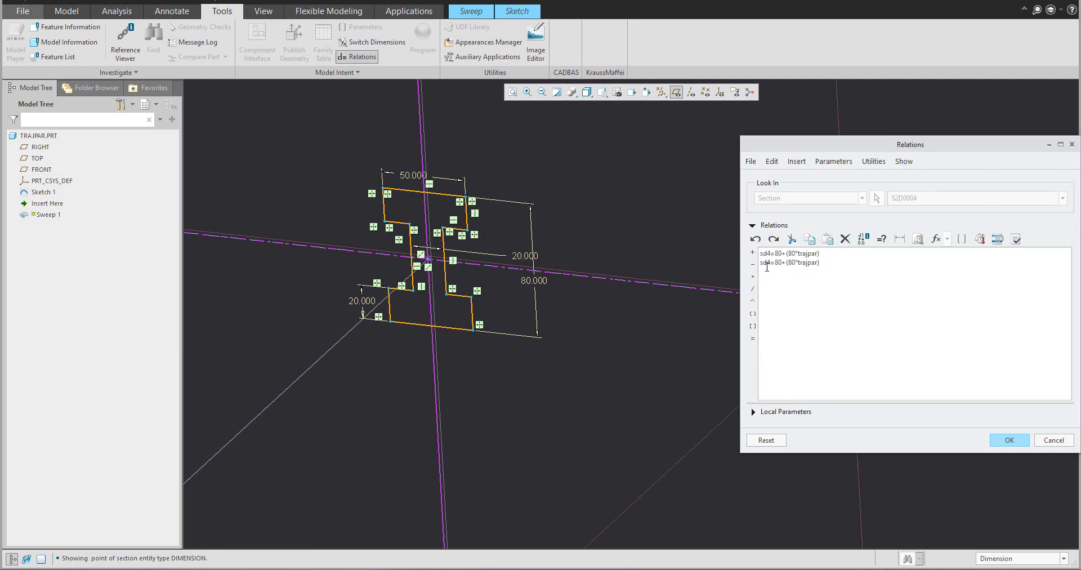
{"action": "double_click", "coordinate": [771, 262]}
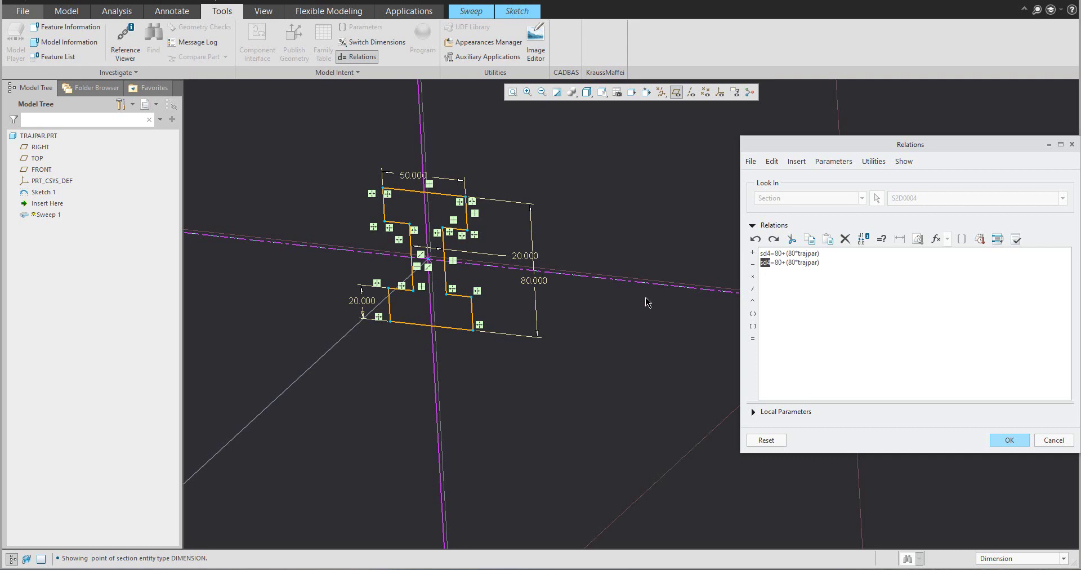
{"action": "left_click", "coordinate": [414, 179]}
{"action": "left_click", "coordinate": [775, 262]}
{"action": "left_click", "coordinate": [1010, 440]}
{"action": "scroll", "coordinate": [732, 349], "scroll_direction": "down", "scroll_amount": 5}
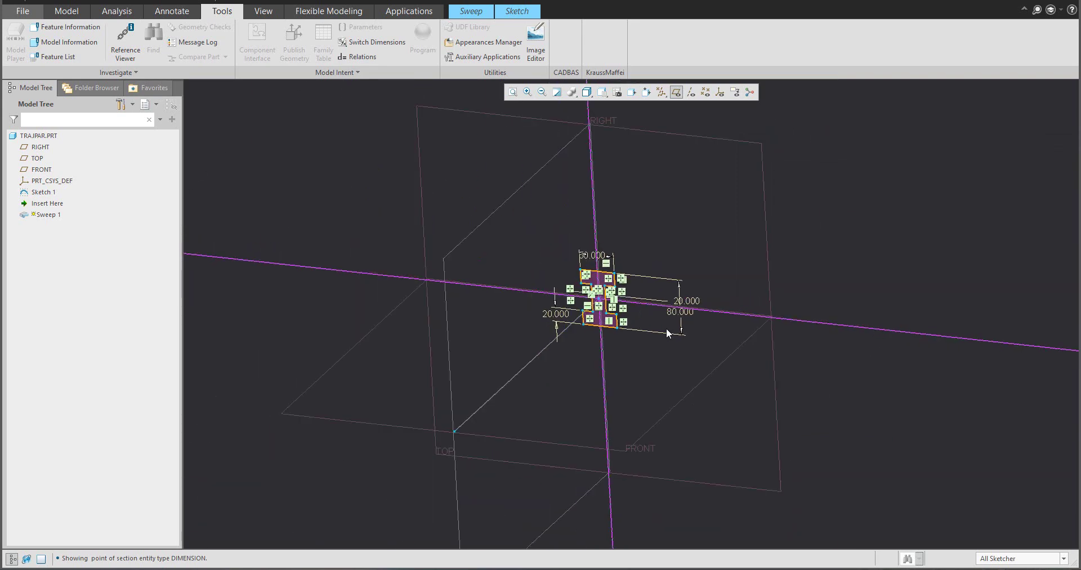
Step: Finish the section and complete Sweep 1 as a variable-section solid I-beam
{"action": "left_click", "coordinate": [517, 11]}
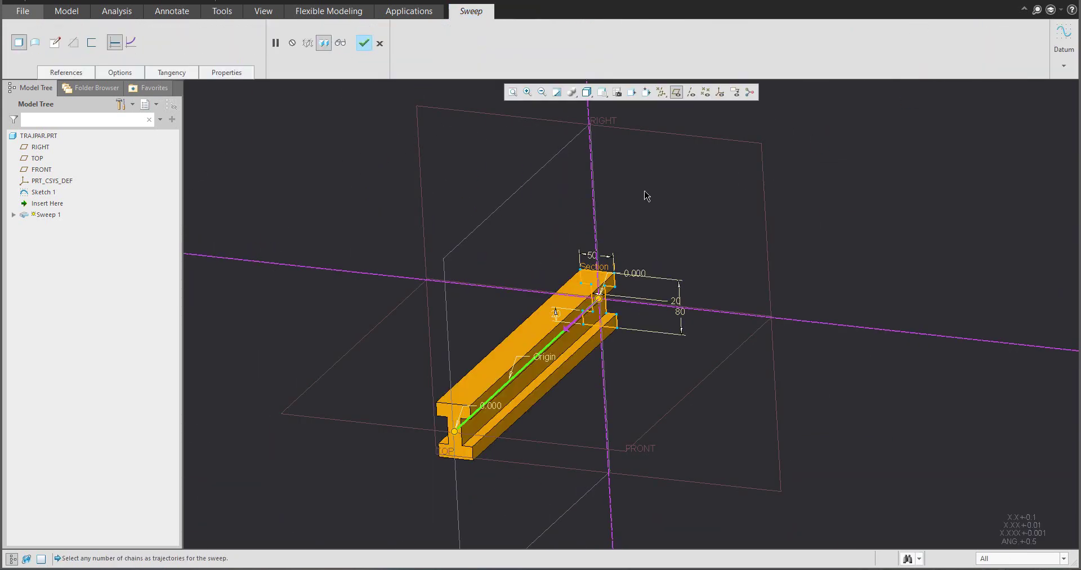
{"action": "mouse_move", "coordinate": [463, 326]}
{"action": "middle_mouse_down"}
{"action": "mouse_move", "coordinate": [441, 340]}
{"action": "mouse_move", "coordinate": [431, 333]}
{"action": "middle_mouse_up"}
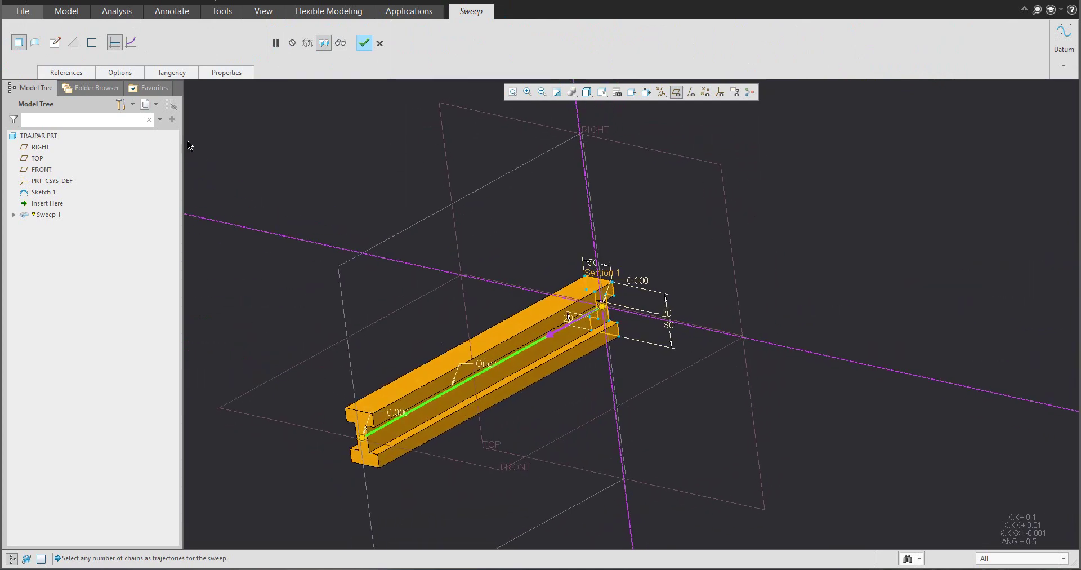
{"action": "left_click", "coordinate": [132, 43]}
{"action": "middle_click_drag", "start_coordinate": [450, 246], "coordinate": [379, 289]}
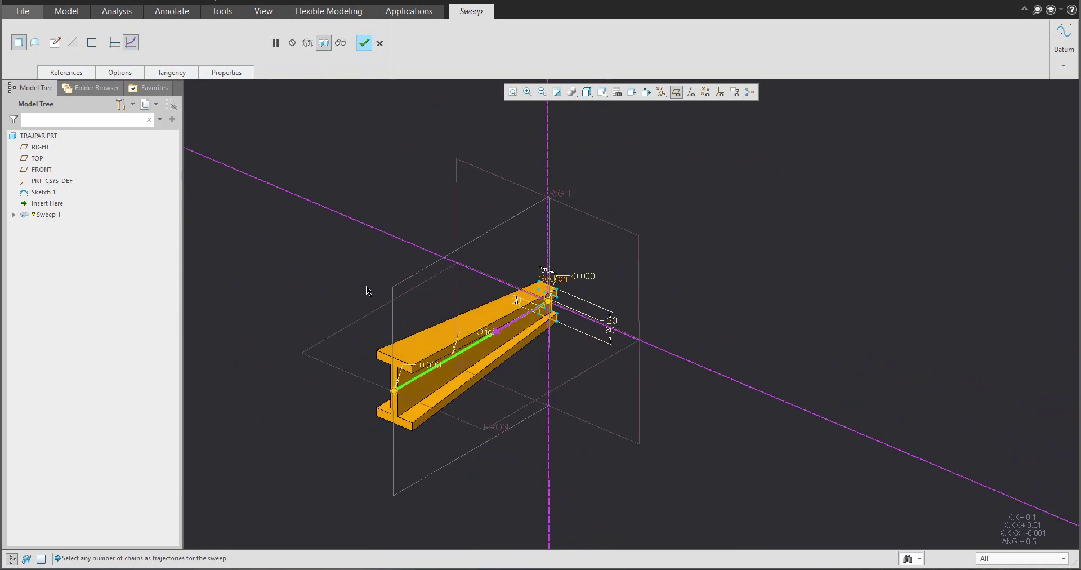
{"action": "left_click", "coordinate": [363, 42]}
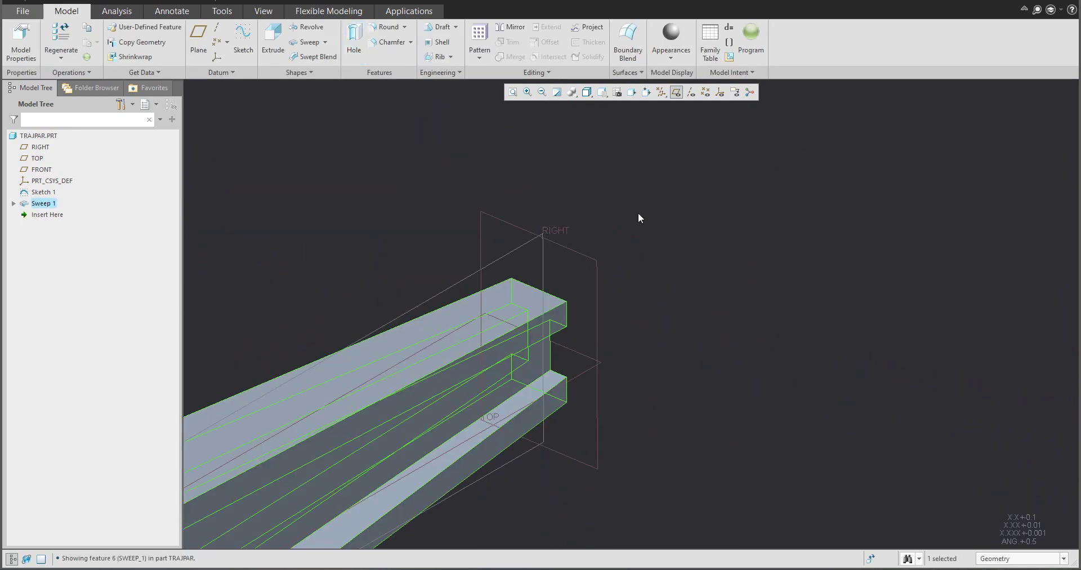
Step: Hide the datum planes and orbit the I-beam to inspect its shape
{"action": "scroll", "coordinate": [638, 217], "scroll_direction": "down", "scroll_amount": 3}
{"action": "left_click", "coordinate": [461, 219]}
{"action": "left_click", "coordinate": [676, 91]}
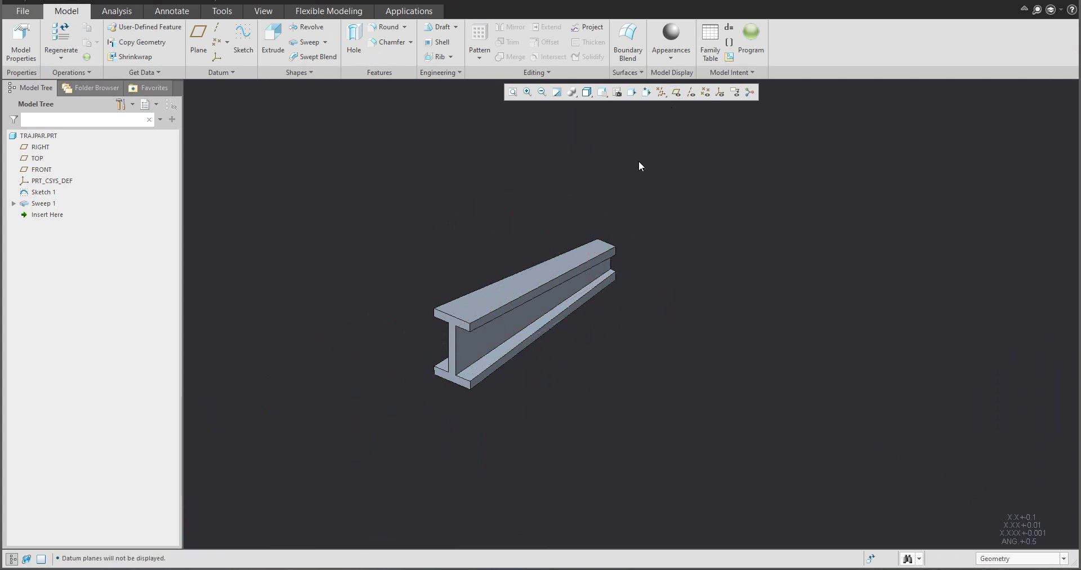
{"action": "middle_click_drag", "start_coordinate": [639, 165], "coordinate": [553, 184]}
{"action": "middle_click_drag", "start_coordinate": [624, 372], "coordinate": [603, 342]}
Step: Reopen the Sketch 1 trajectory for editing, making room above the 500 line
{"action": "left_click", "coordinate": [44, 192]}
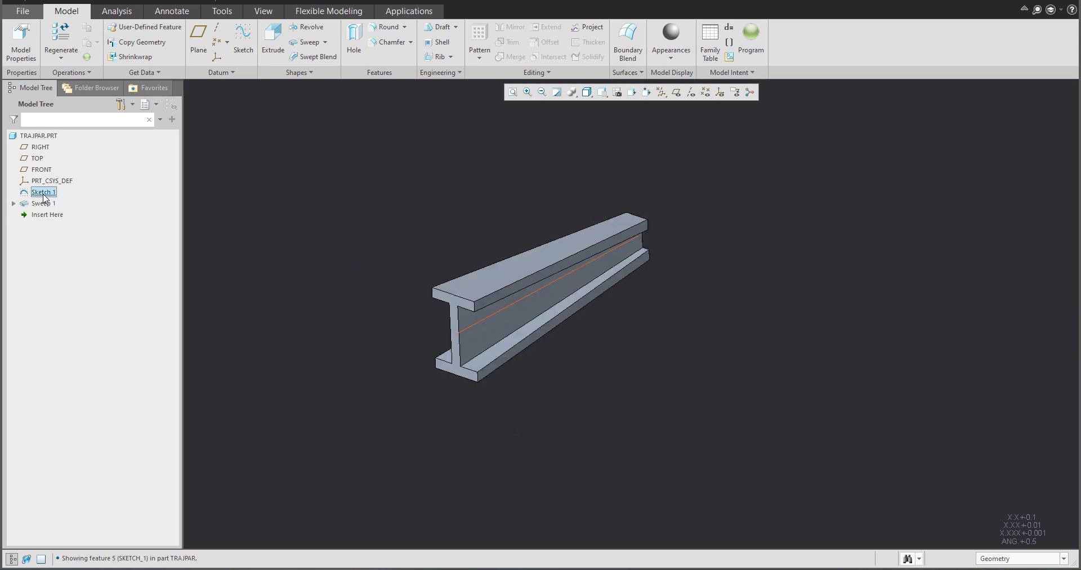
{"action": "left_click", "coordinate": [63, 129]}
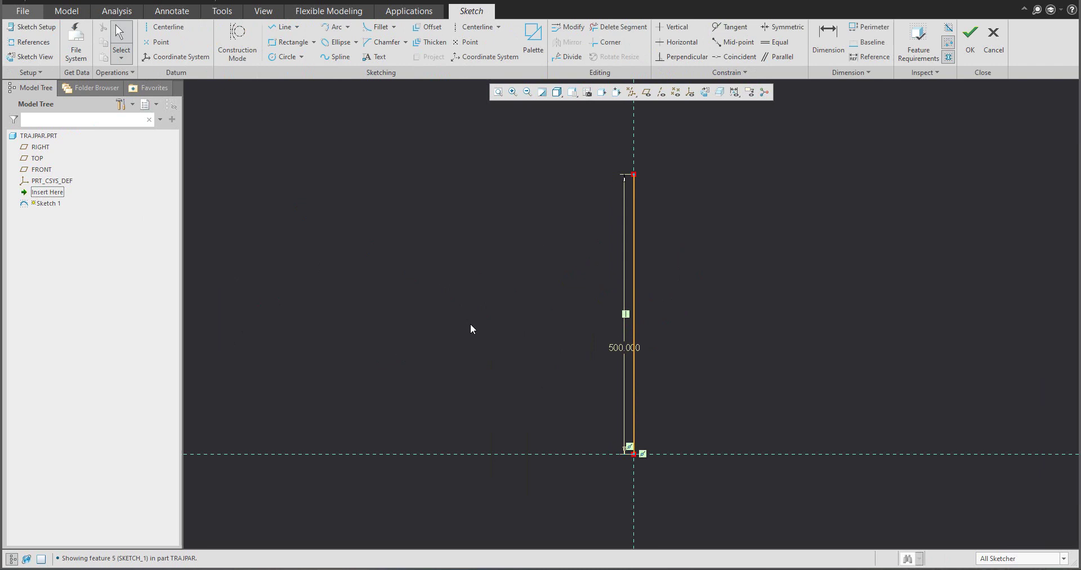
{"action": "scroll", "coordinate": [486, 335], "scroll_direction": "up", "scroll_amount": 2}
{"action": "middle_click_drag", "start_coordinate": [493, 274], "coordinate": [408, 309], "text": "shift"}
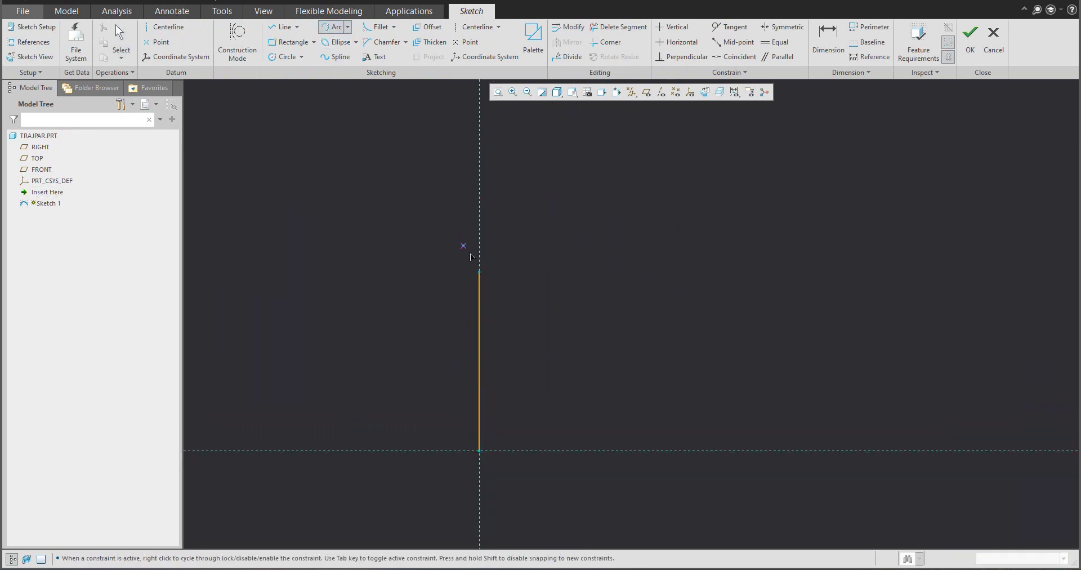
Step: Add a tangent arc of radius 393.046 above the line and regenerate the sweep
{"action": "left_click", "coordinate": [479, 272]}
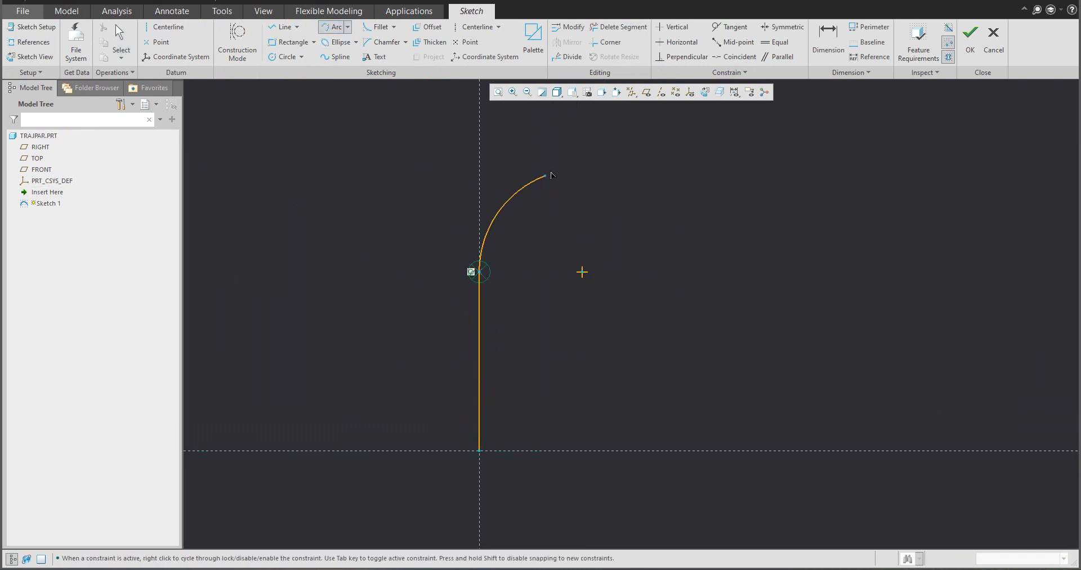
{"action": "left_click", "coordinate": [577, 141]}
{"action": "middle_click", "coordinate": [581, 167]}
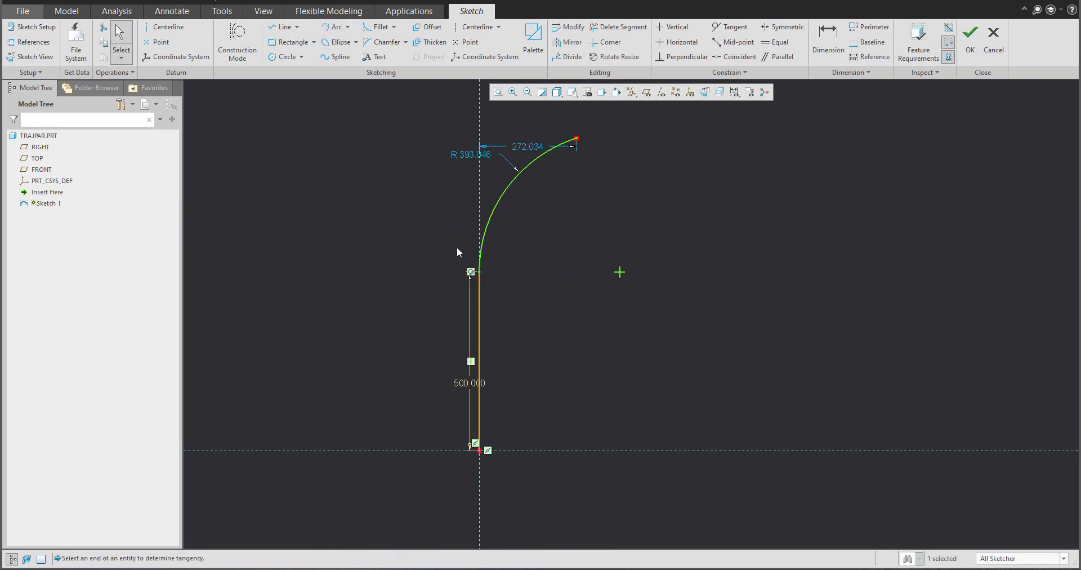
{"action": "left_click", "coordinate": [583, 266]}
{"action": "mouse_move", "coordinate": [573, 269]}
{"action": "middle_mouse_down"}
{"action": "mouse_move", "coordinate": [543, 259]}
{"action": "mouse_move", "coordinate": [538, 218]}
{"action": "middle_mouse_up"}
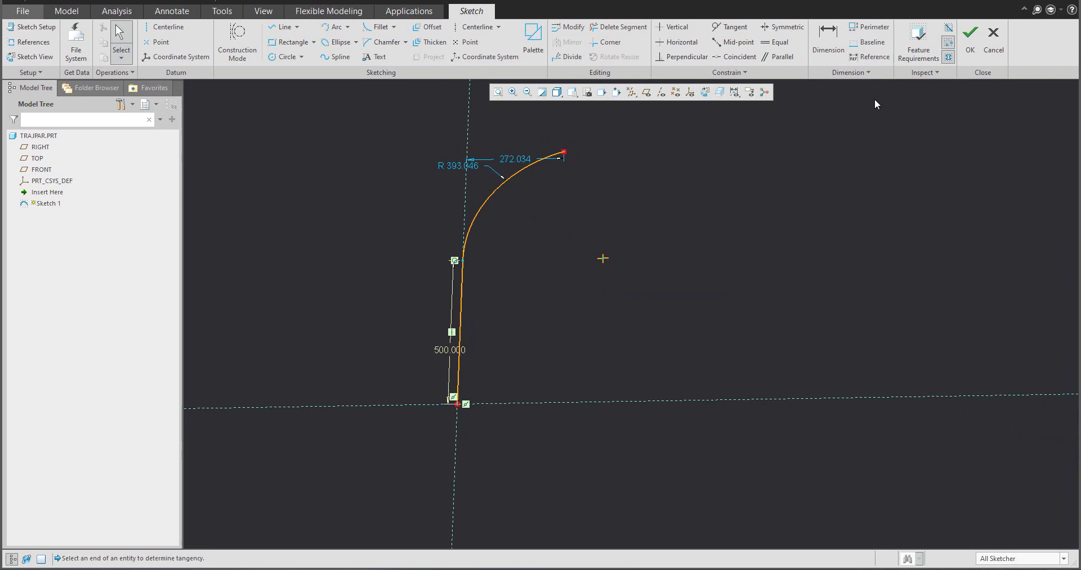
{"action": "left_click", "coordinate": [969, 37]}
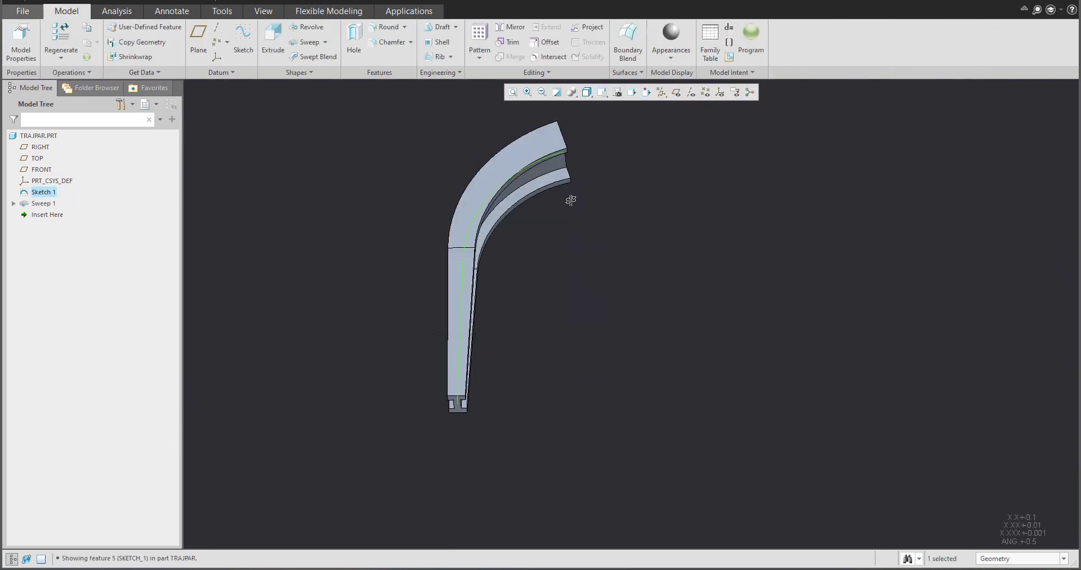
Step: Orbit and zoom around the curved I-beam sweep to inspect it
{"action": "middle_click_drag", "start_coordinate": [570, 200], "coordinate": [508, 185]}
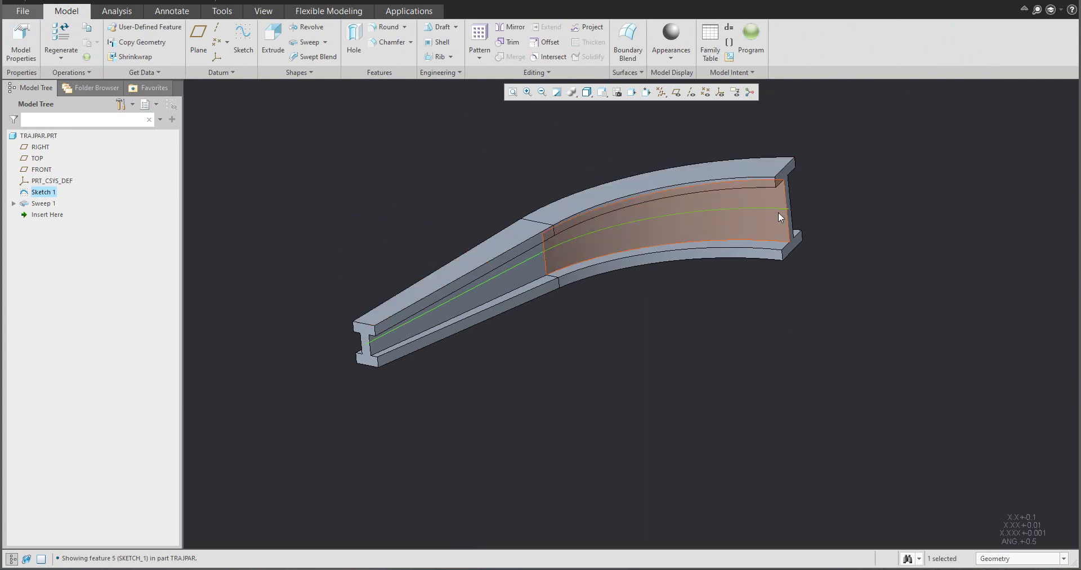
{"action": "middle_click_drag", "start_coordinate": [709, 222], "coordinate": [690, 220]}
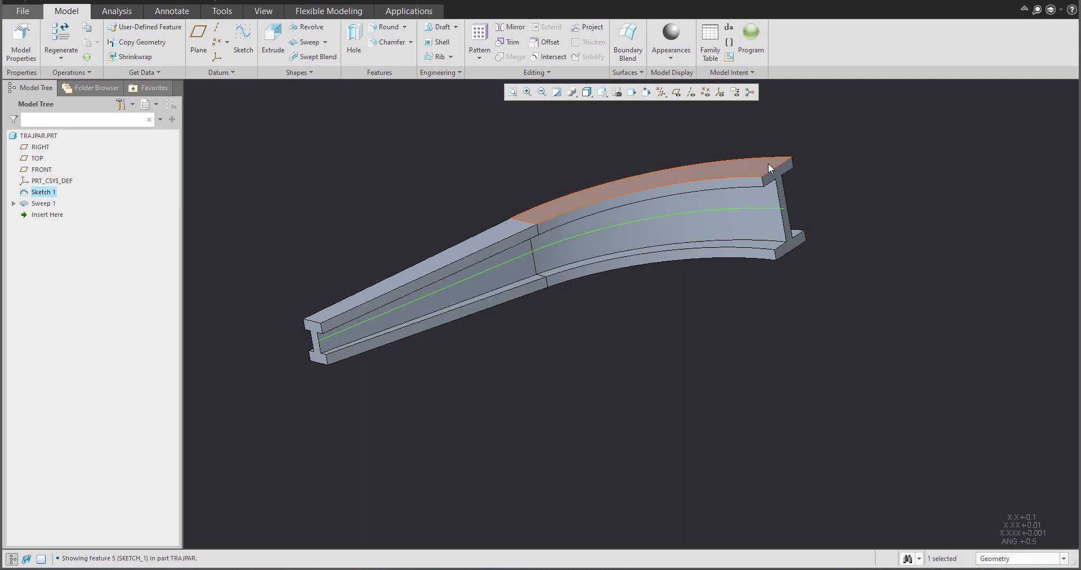
{"action": "scroll", "coordinate": [782, 163], "scroll_direction": "up", "scroll_amount": 5}
{"action": "left_click", "coordinate": [506, 131]}
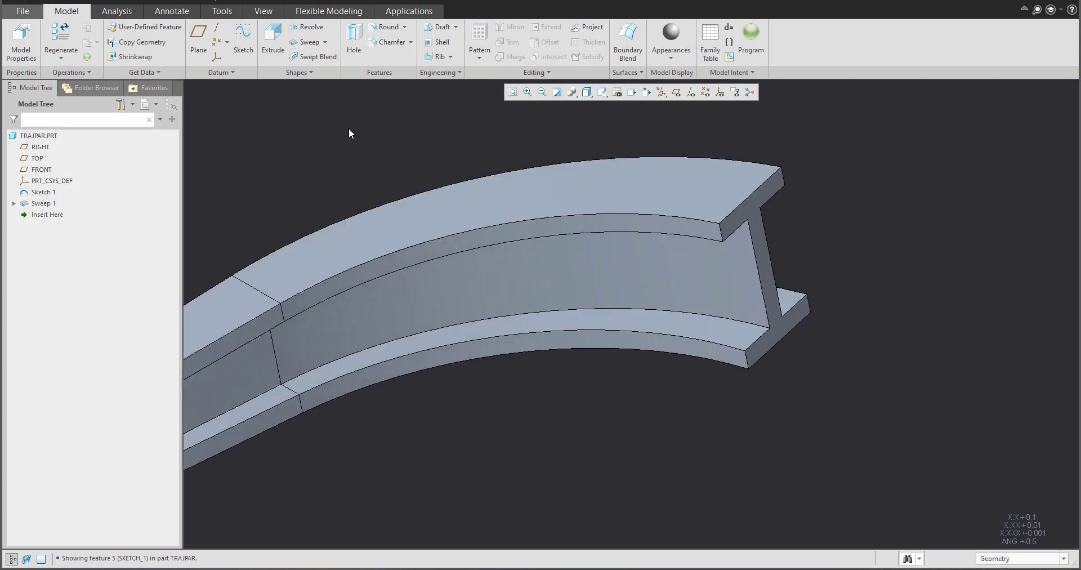
{"action": "scroll", "coordinate": [349, 134], "scroll_direction": "down", "scroll_amount": 2}
{"action": "left_click", "coordinate": [122, 11]}
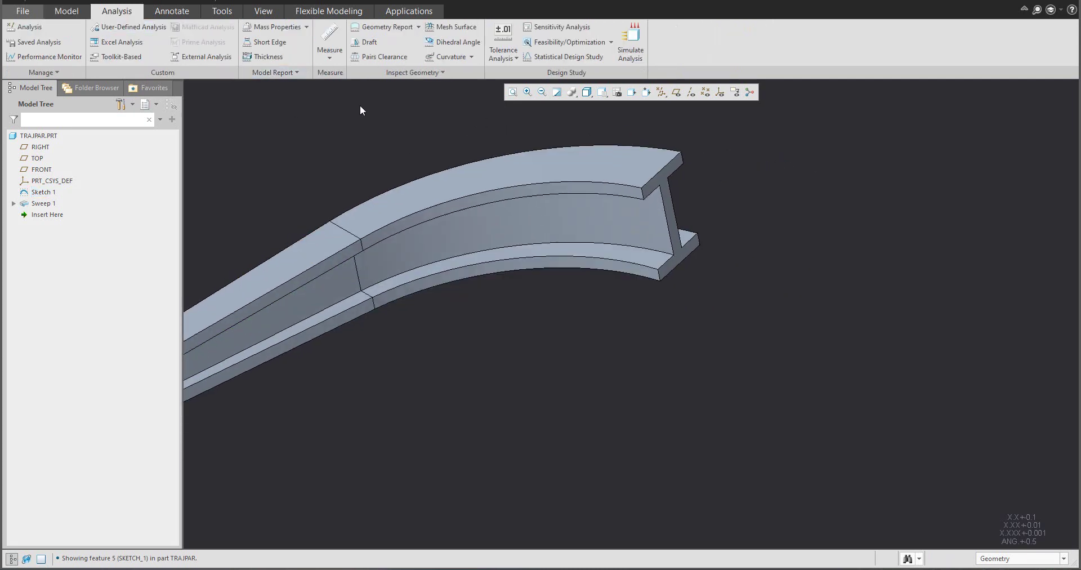
{"action": "left_click", "coordinate": [329, 41]}
{"action": "left_click", "coordinate": [670, 162]}
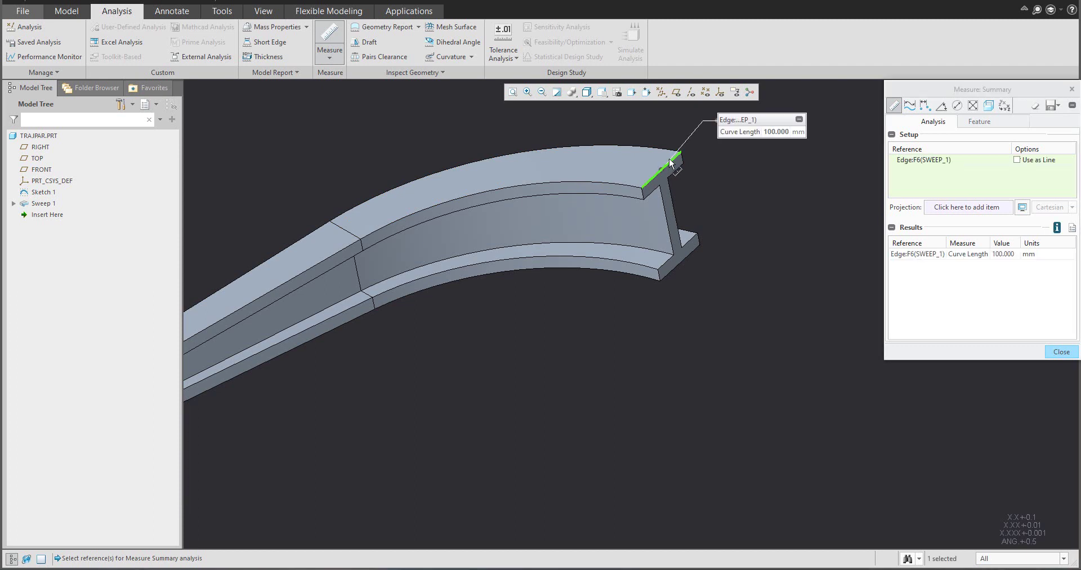
{"action": "scroll", "coordinate": [776, 148], "scroll_direction": "down", "scroll_amount": 3}
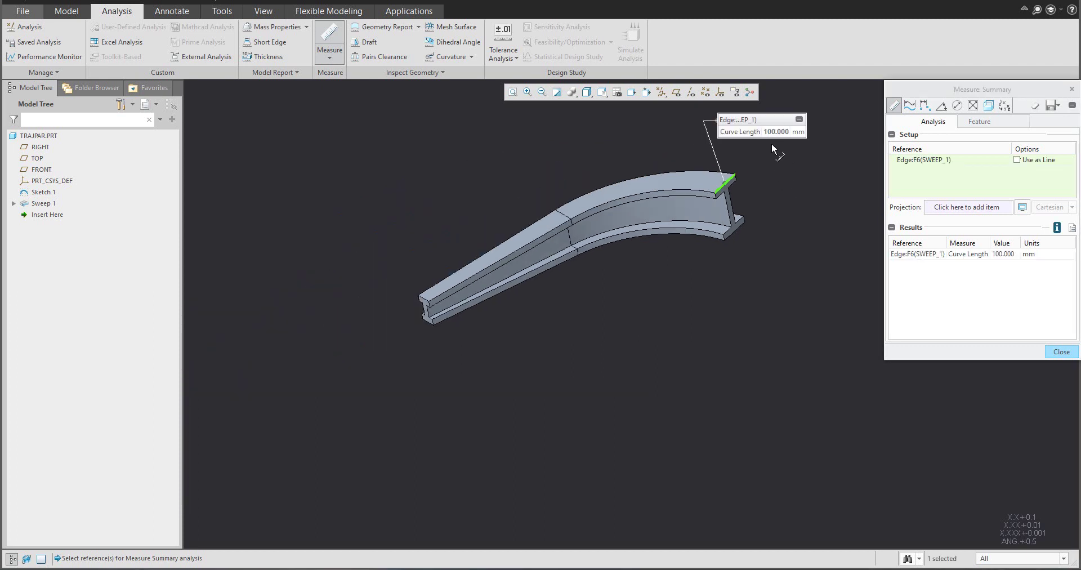
{"action": "scroll", "coordinate": [398, 319], "scroll_direction": "up", "scroll_amount": 4}
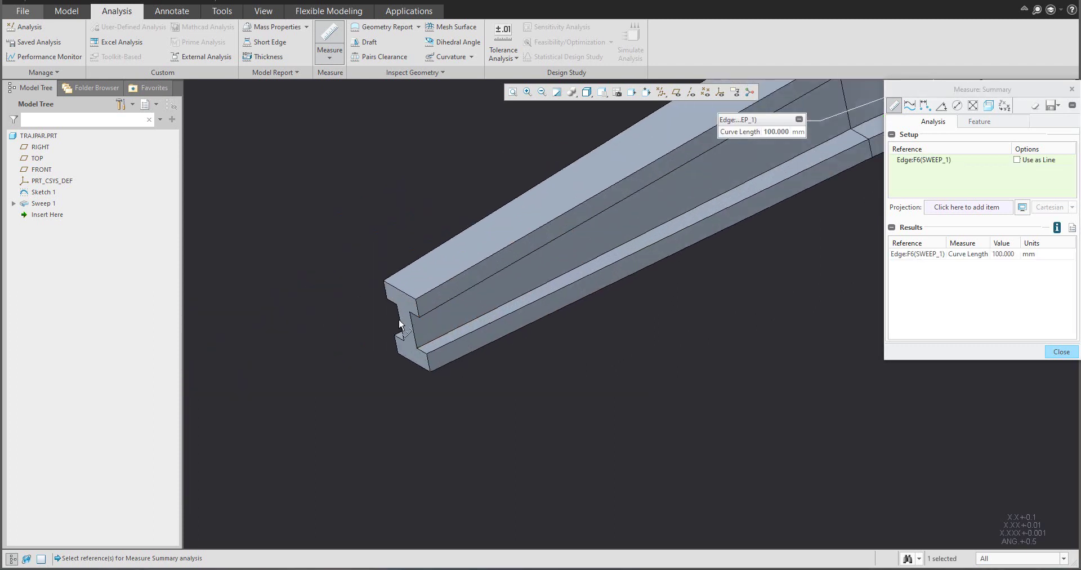
{"action": "left_click", "coordinate": [405, 289]}
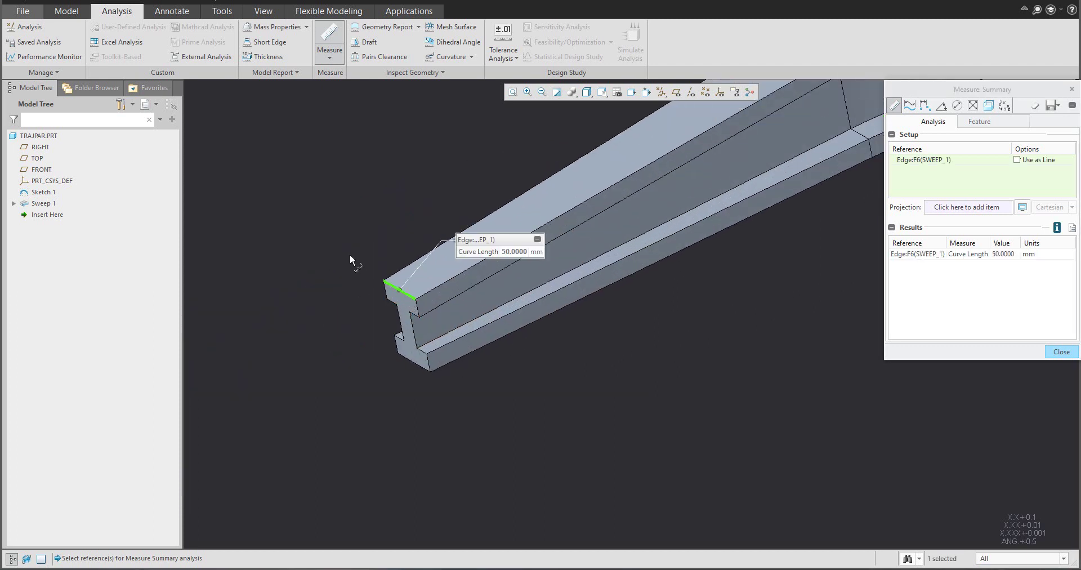
{"action": "left_click", "coordinate": [1061, 351]}
{"action": "scroll", "coordinate": [511, 366], "scroll_direction": "down", "scroll_amount": 3}
{"action": "middle_click_drag", "start_coordinate": [539, 322], "coordinate": [402, 219]}
Step: Edit Sweep 1's cross-section sketch and open its Relations editor
{"action": "left_click", "coordinate": [33, 204]}
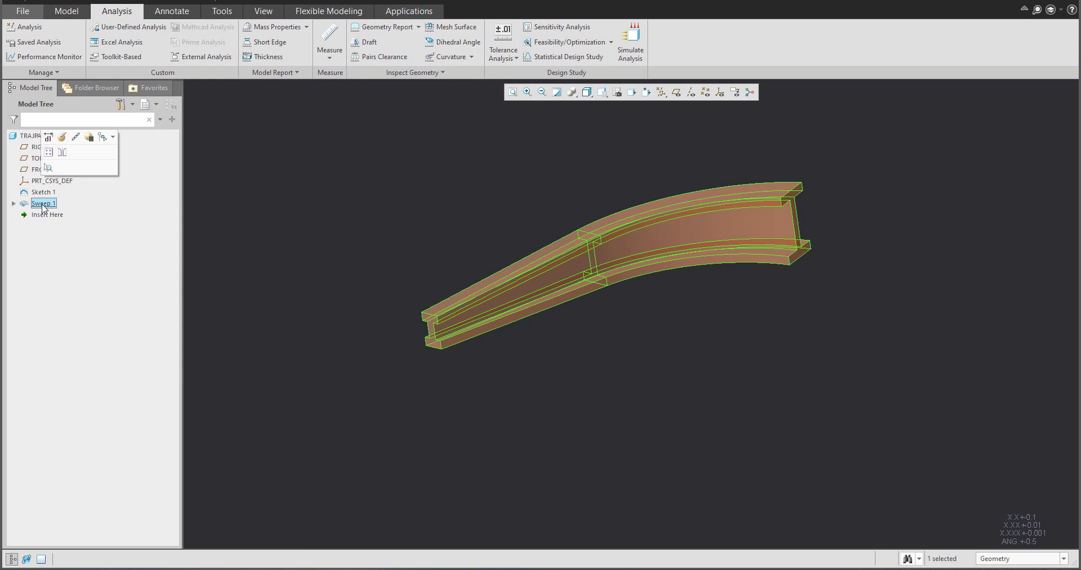
{"action": "left_click", "coordinate": [62, 139]}
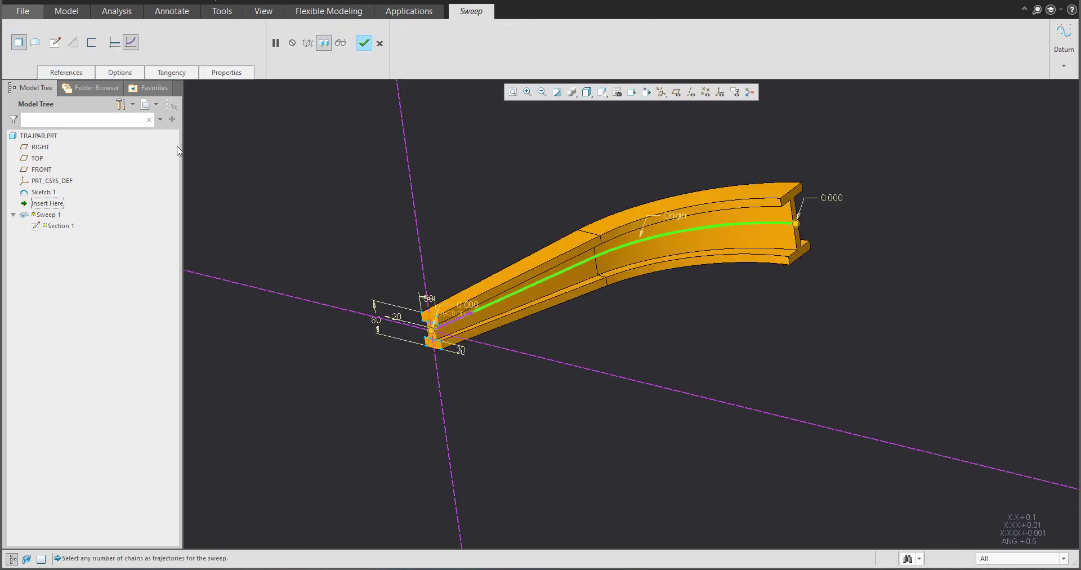
{"action": "left_click", "coordinate": [54, 42]}
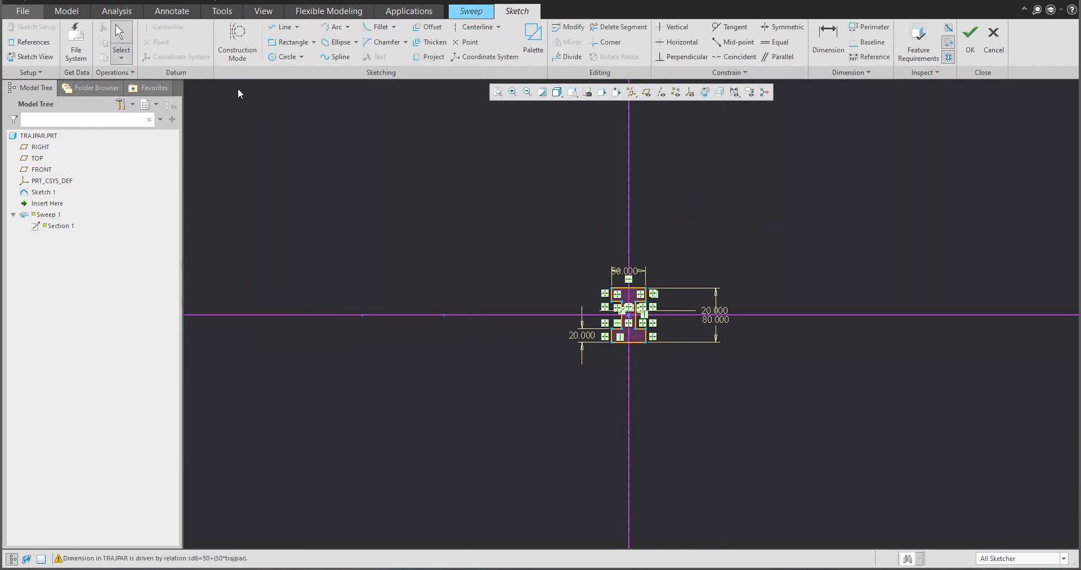
{"action": "left_click", "coordinate": [222, 11]}
{"action": "left_click", "coordinate": [356, 57]}
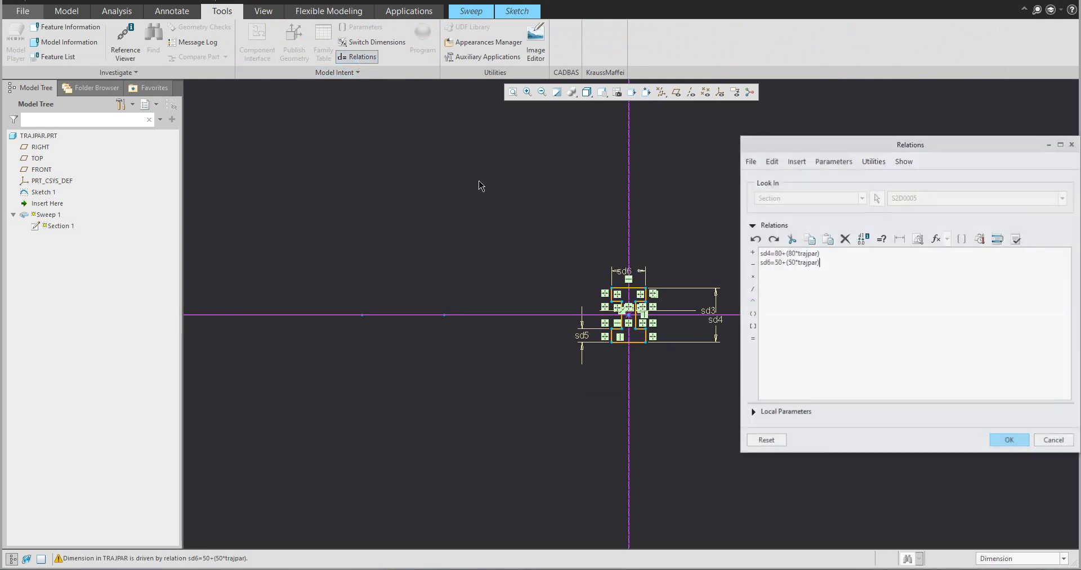
{"action": "scroll", "coordinate": [684, 362], "scroll_direction": "up", "scroll_amount": 2}
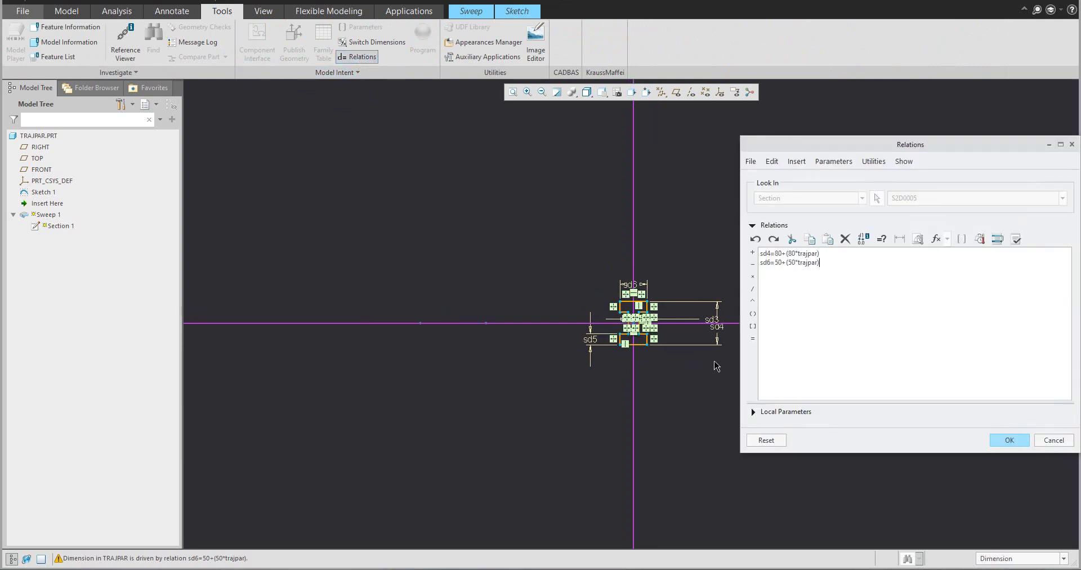
{"action": "middle_click_drag", "start_coordinate": [714, 366], "coordinate": [574, 300], "text": "shift"}
{"action": "scroll", "coordinate": [575, 301], "scroll_direction": "up", "scroll_amount": 2}
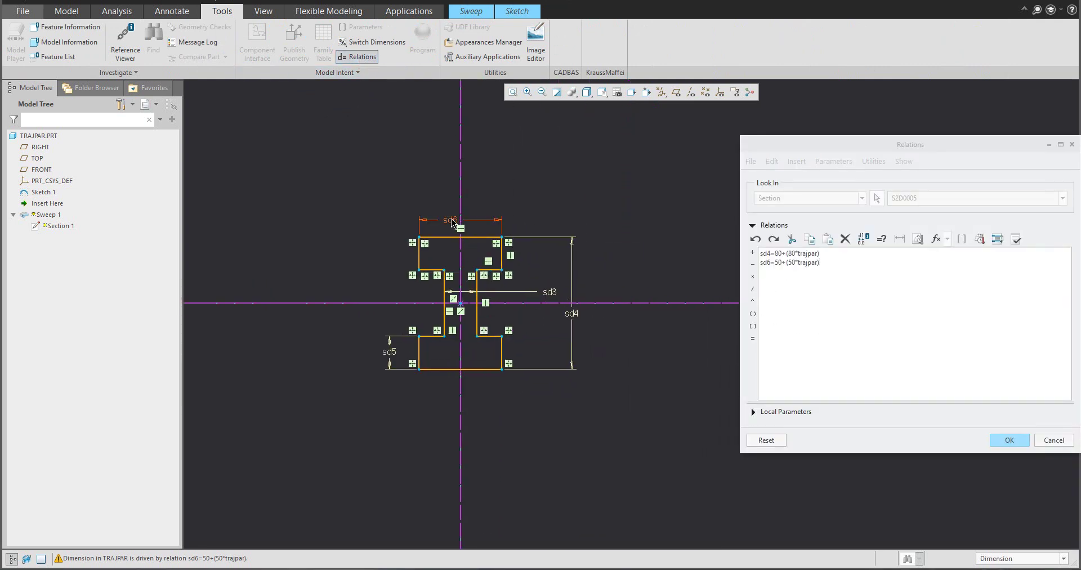
Step: Change the flange-width relation to sd6=50+(75*trajpar) and apply it
{"action": "left_click", "coordinate": [809, 285]}
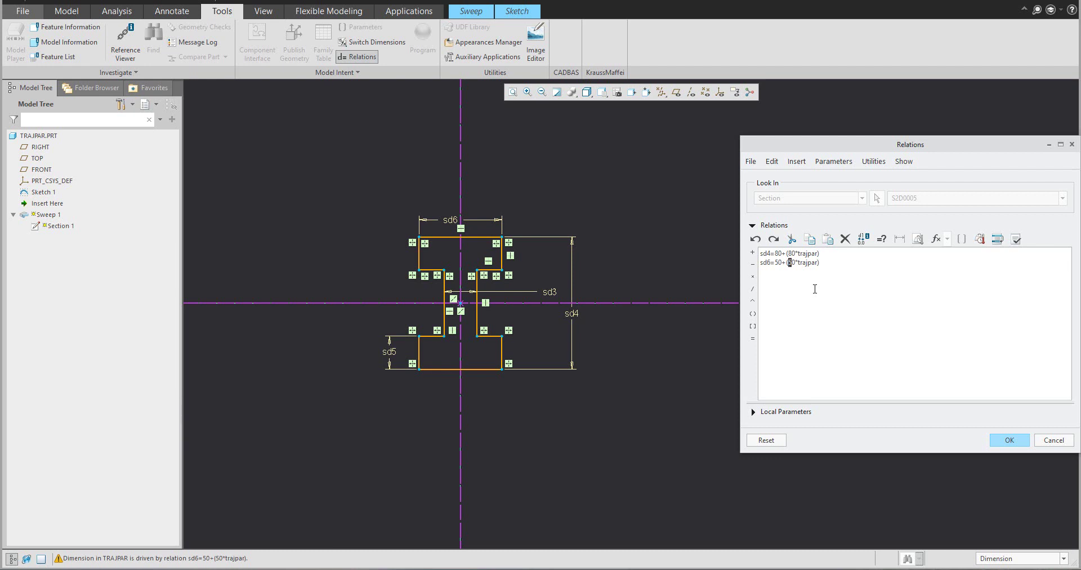
{"action": "type", "text": "75"}
{"action": "key", "text": "Delete"}
{"action": "left_click", "coordinate": [1010, 441]}
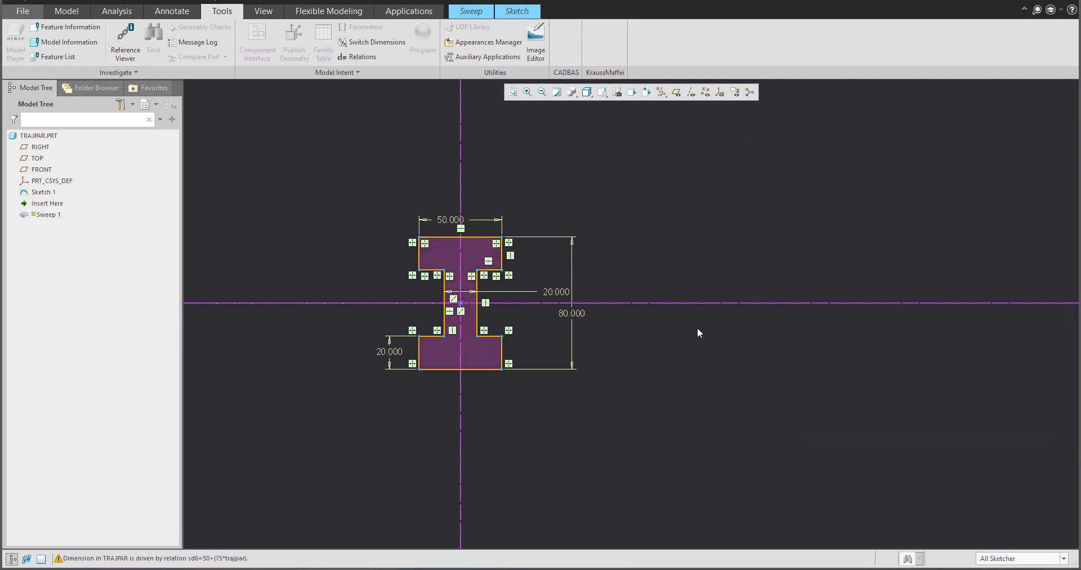
{"action": "left_click", "coordinate": [517, 11]}
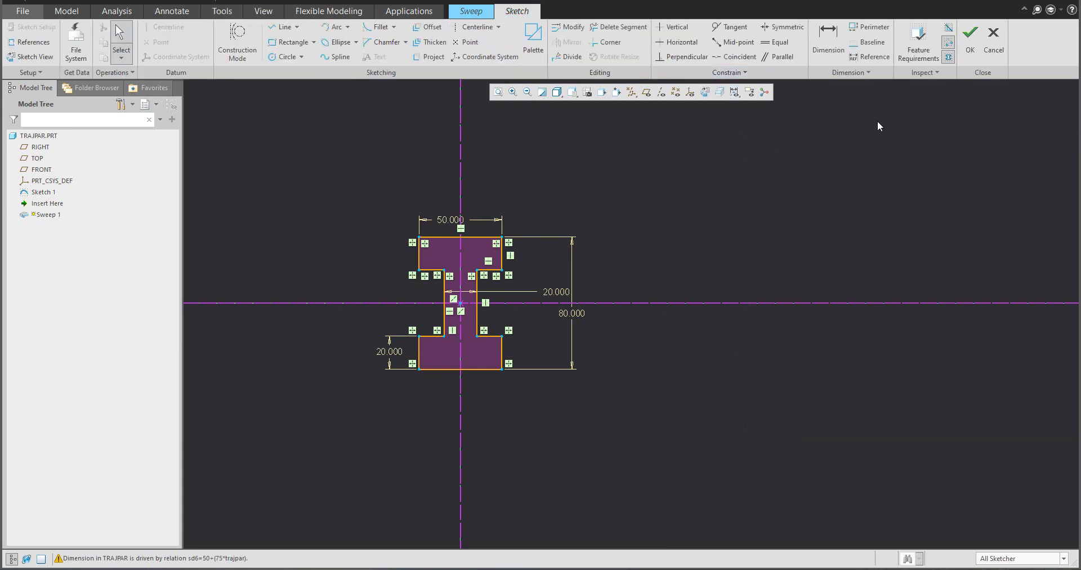
Step: Finish the sketch and regenerate the sweep with the new flange relation
{"action": "left_click", "coordinate": [970, 31]}
{"action": "key", "text": "ctrl+d"}
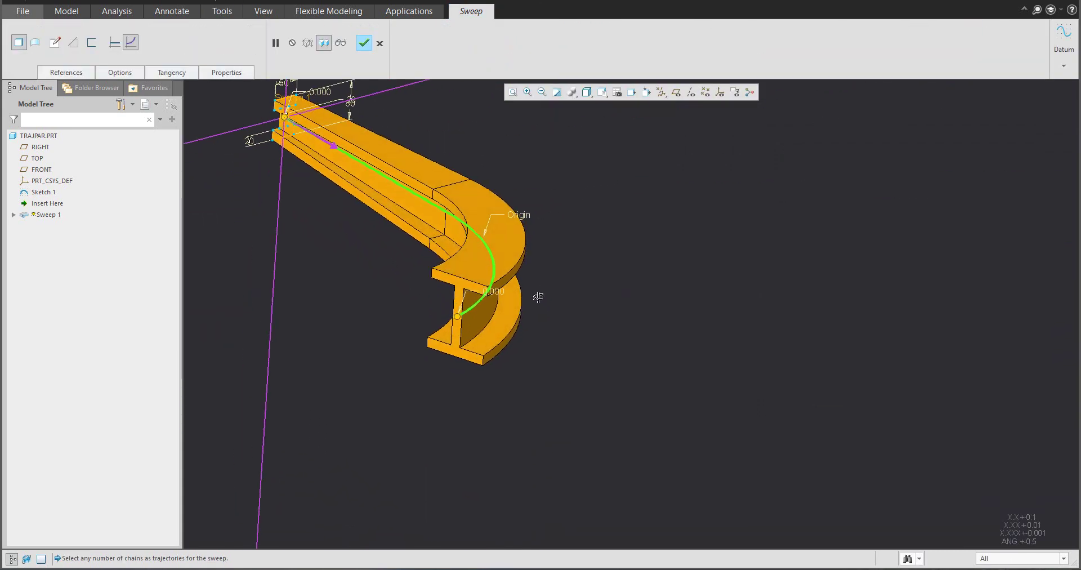
{"action": "middle_click", "coordinate": [636, 326]}
{"action": "middle_click_drag", "start_coordinate": [400, 325], "coordinate": [358, 318], "text": "shift"}
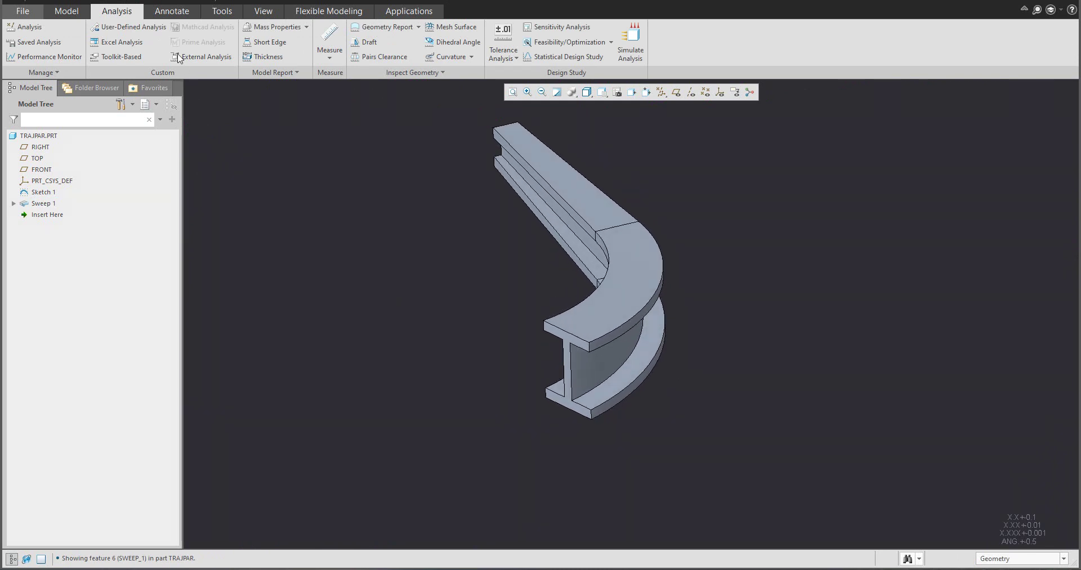
Step: Measure the end flange edge length, reading 125 mm
{"action": "left_click", "coordinate": [327, 52]}
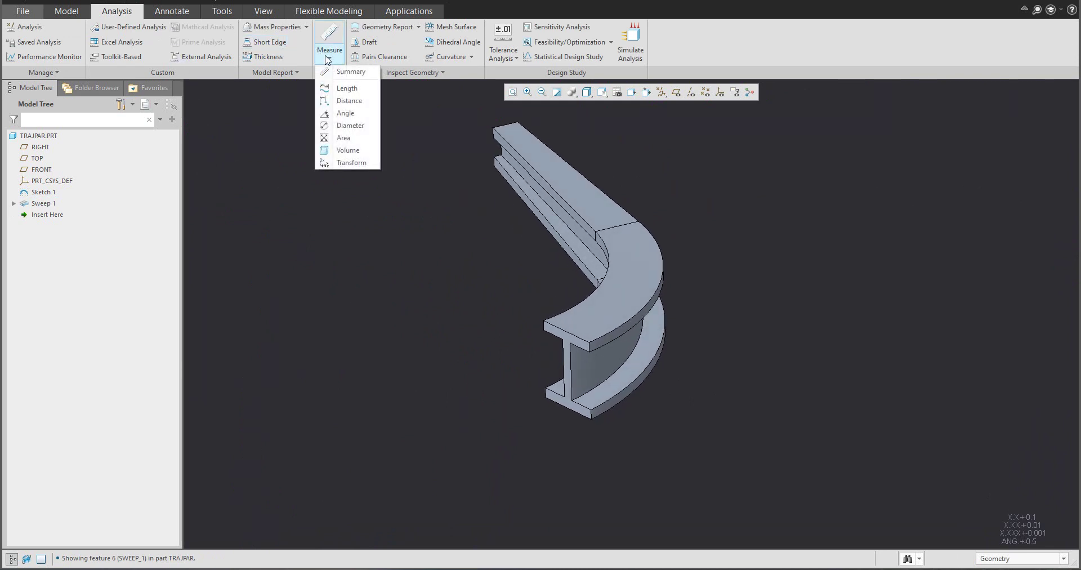
{"action": "left_click", "coordinate": [348, 87]}
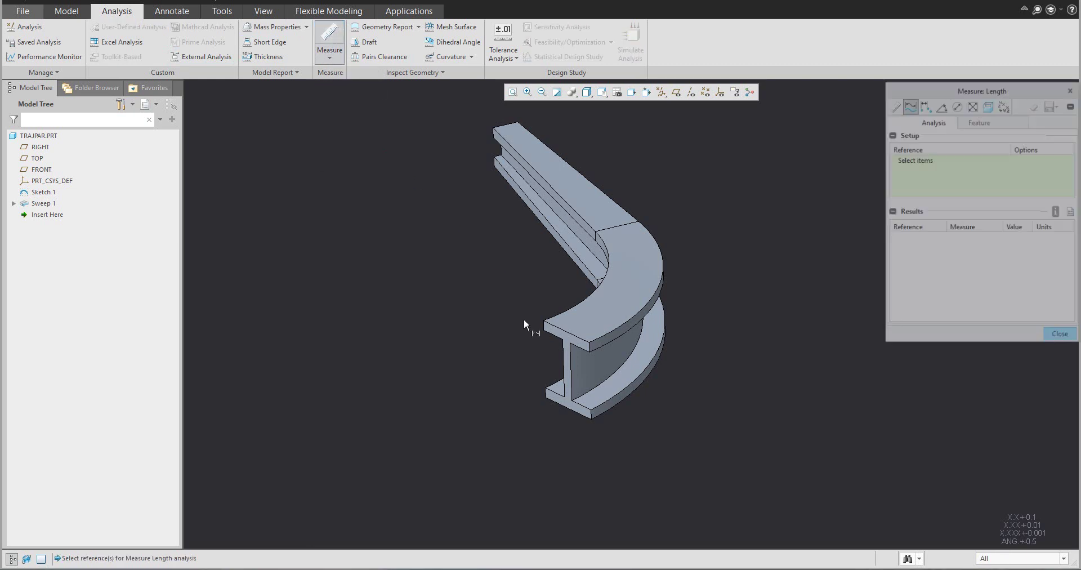
{"action": "left_click", "coordinate": [565, 331]}
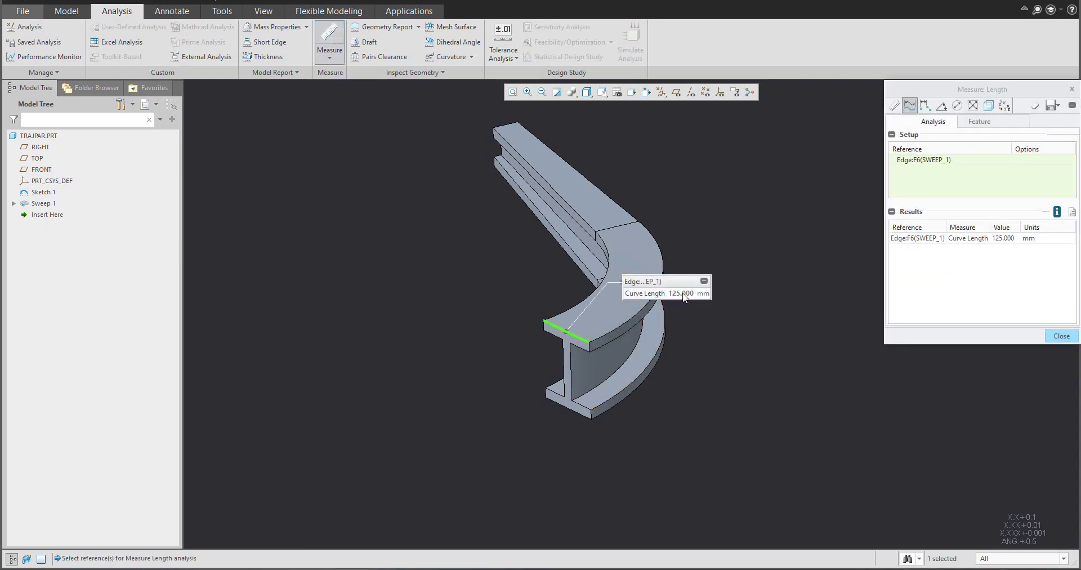